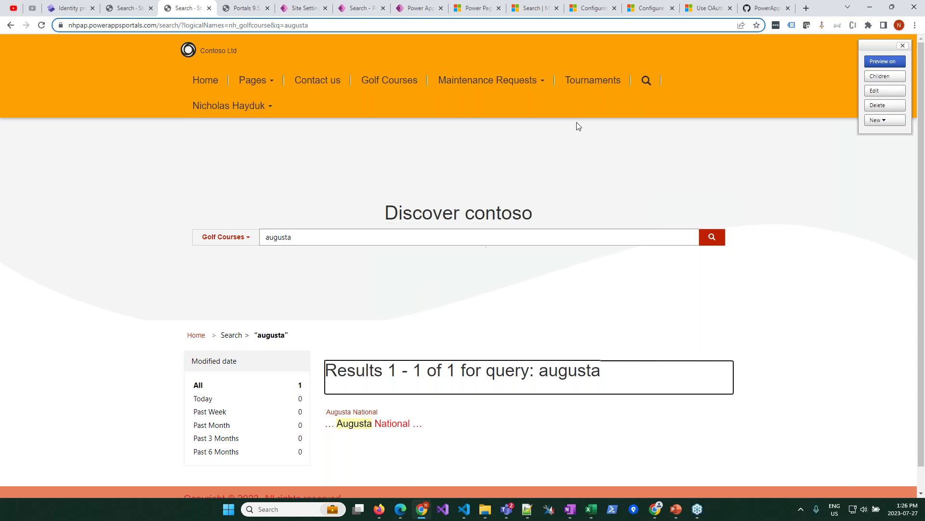
Search the portal's Golf Courses for "masters".
click(646, 82)
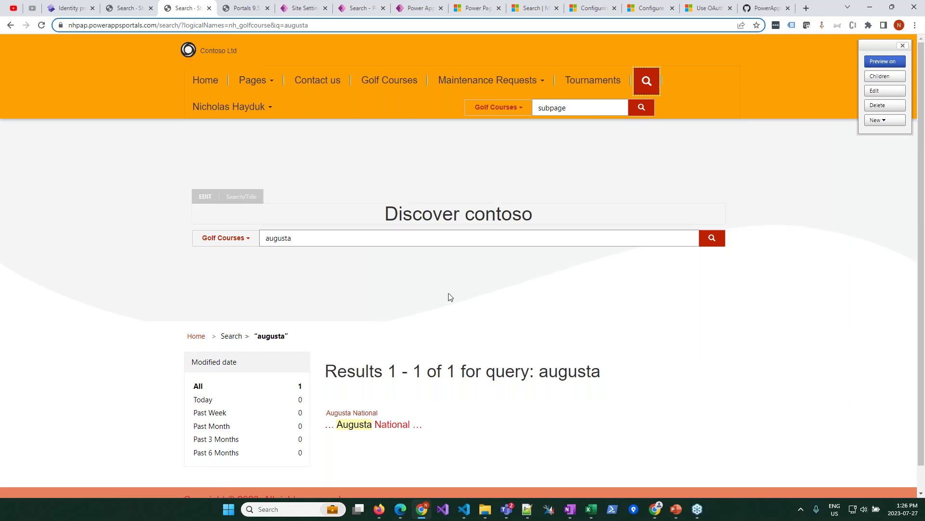
click(393, 249)
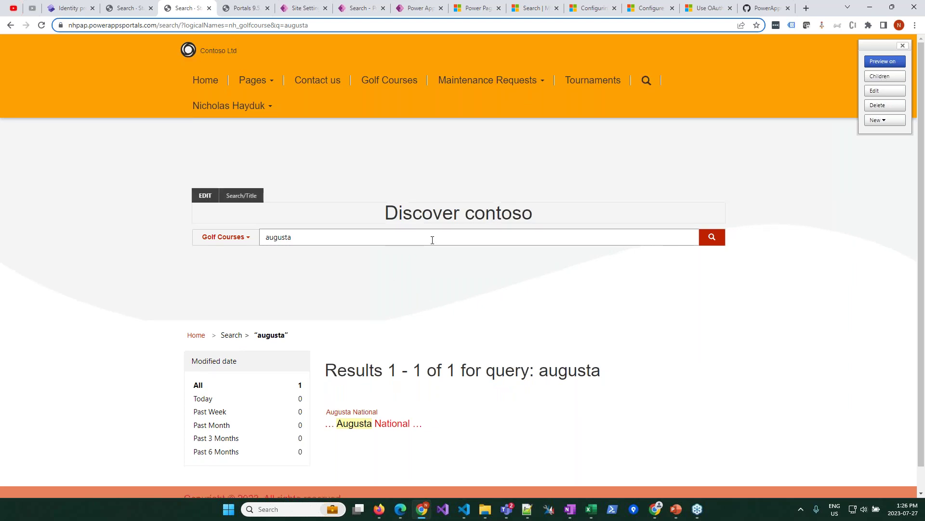
drag(297, 237, 131, 223)
text(masters)
key(Return)
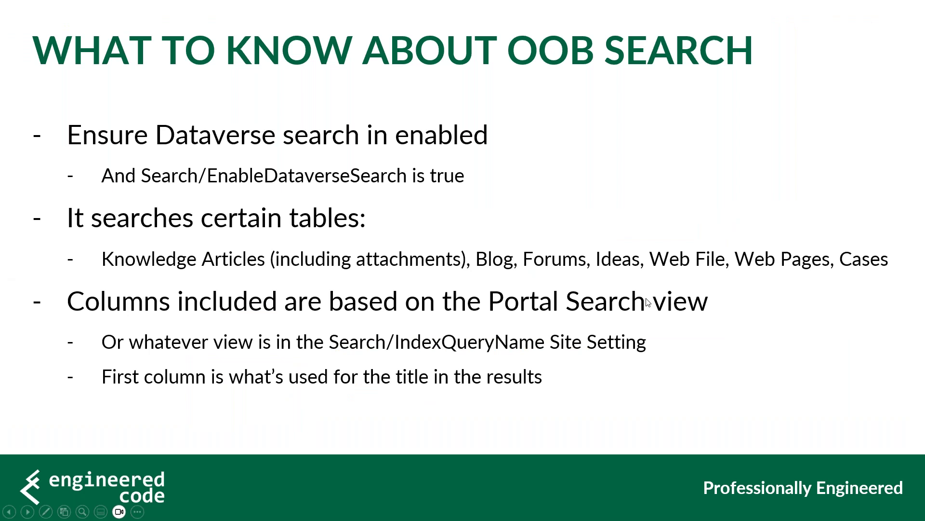
click(381, 322)
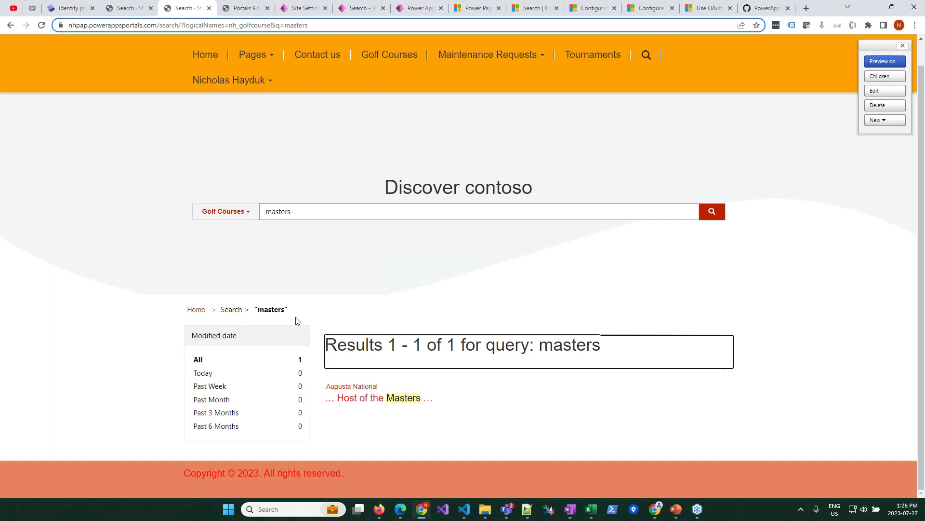
Examine the Record Type facet on the search results page for "subpage".
click(127, 7)
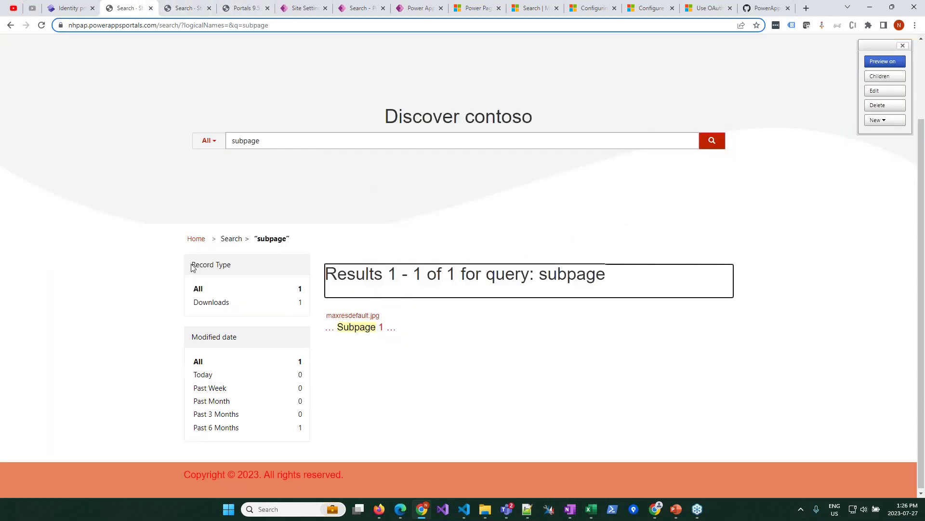
drag(192, 267, 232, 266)
click(232, 265)
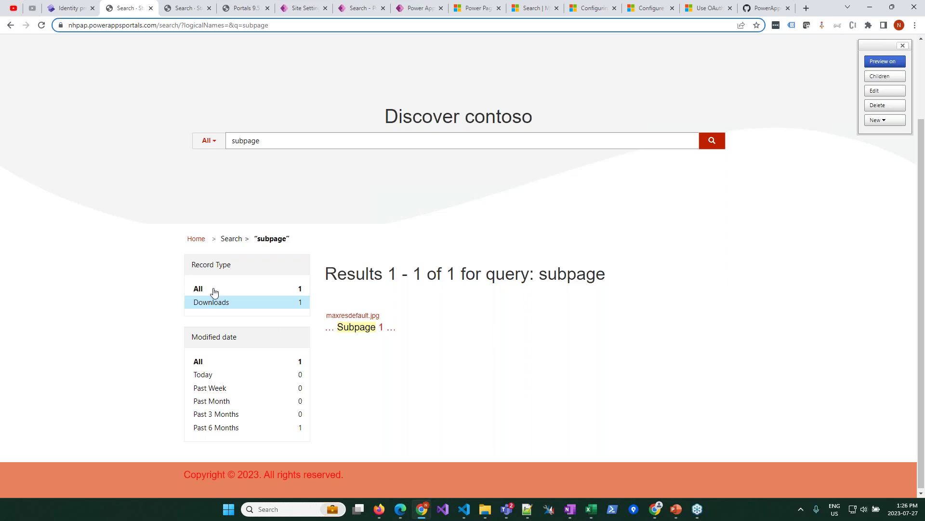
Filter the Active Site Settings list in Portal Management by the keyword "search".
click(291, 7)
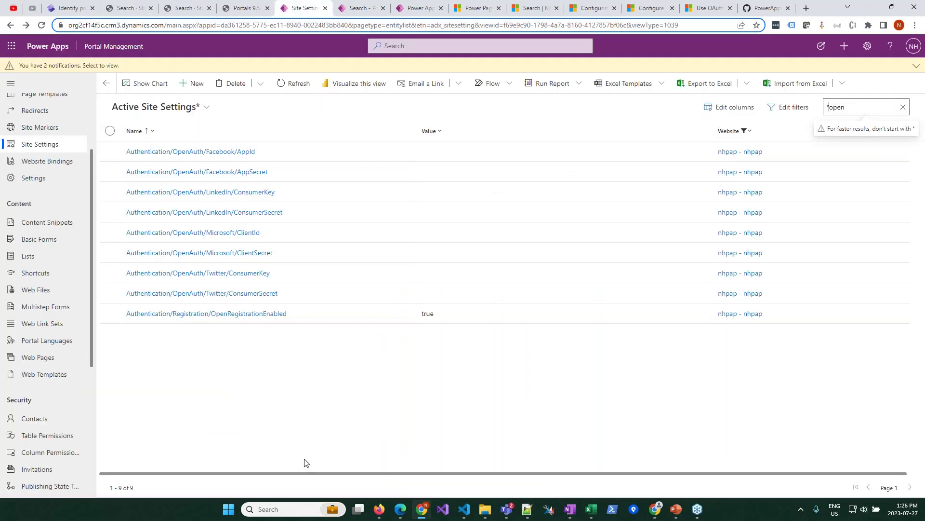
drag(847, 107, 827, 113)
text(search)
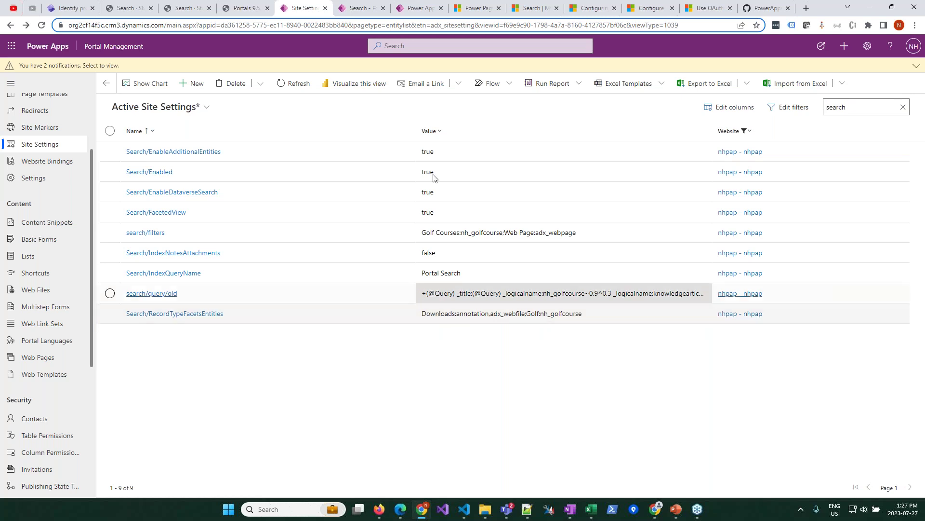
Compare the search site settings with the portal's search pages, expanding the record filter choices on the "subpage" results.
click(170, 6)
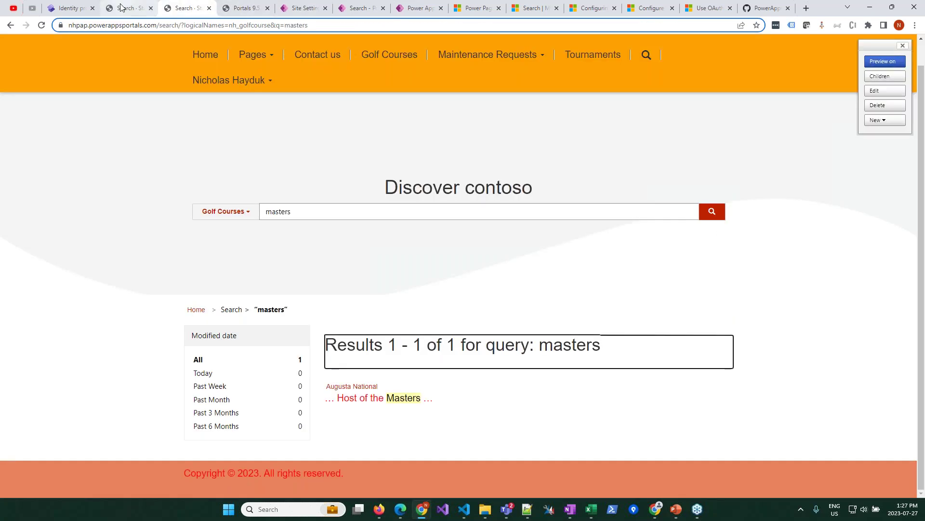
click(121, 8)
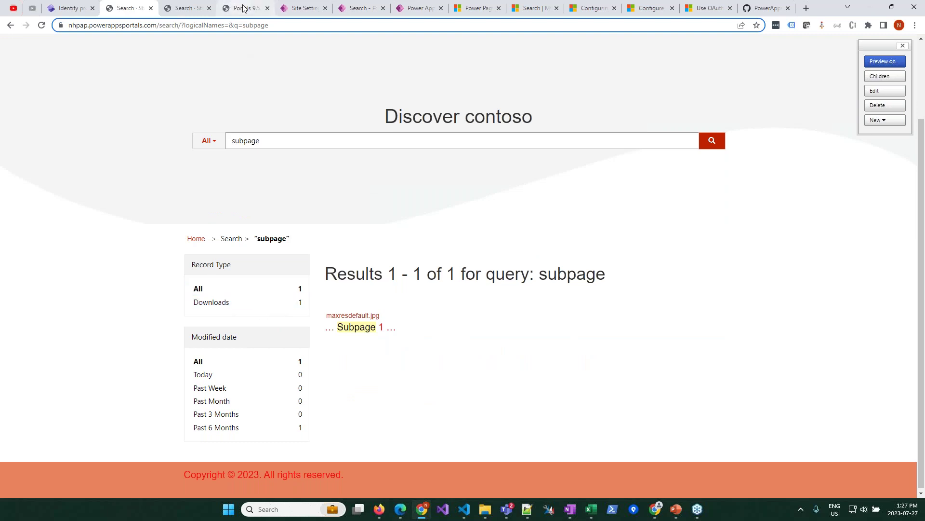
click(305, 8)
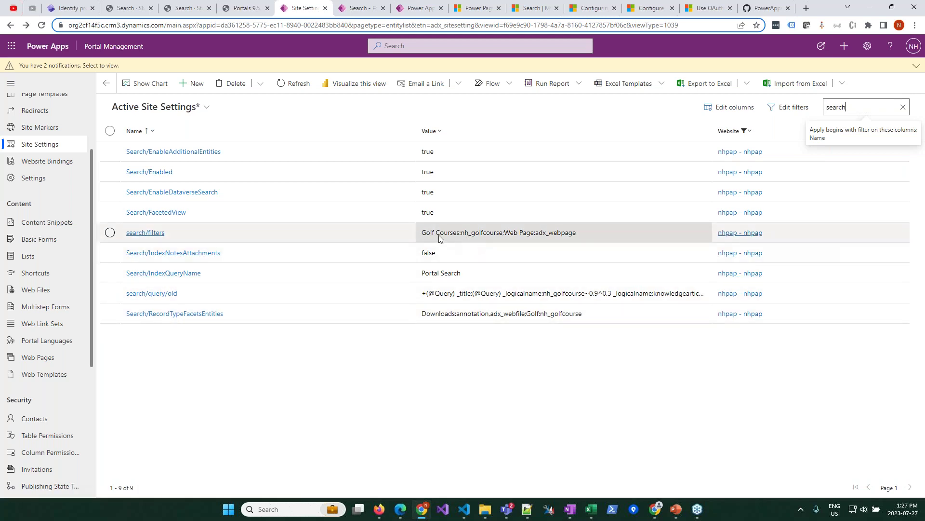
click(132, 15)
click(215, 143)
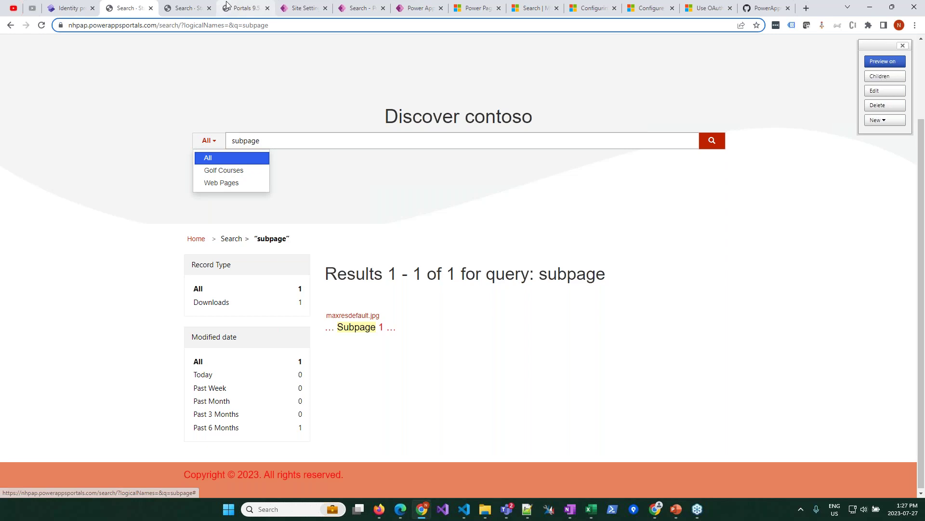
click(303, 8)
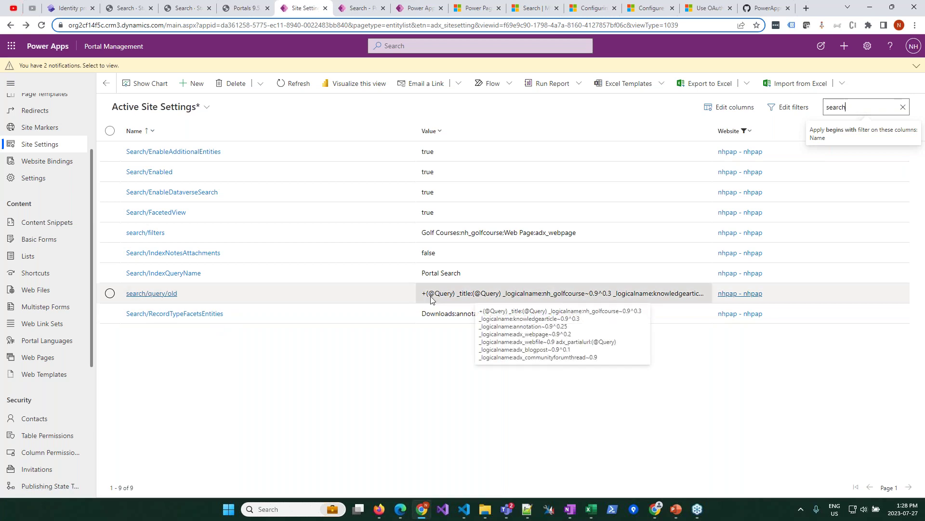
Rename the search/query/old site setting to search/query, review the table weights in its value, and save the record.
click(162, 291)
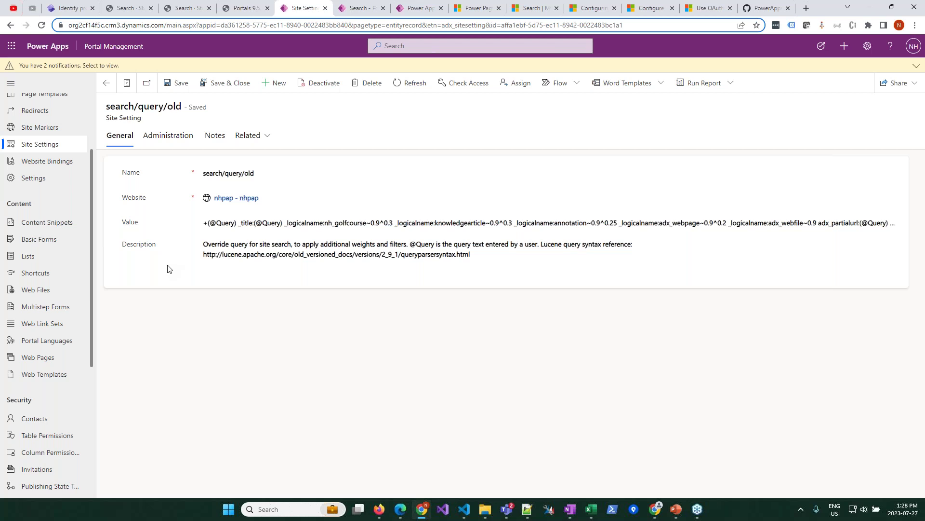
drag(241, 178, 353, 178)
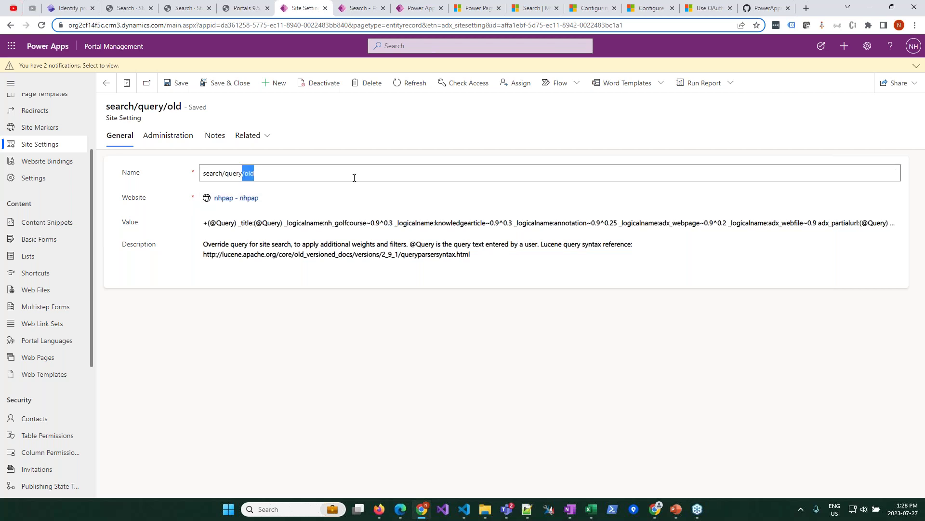
key(BackSpace)
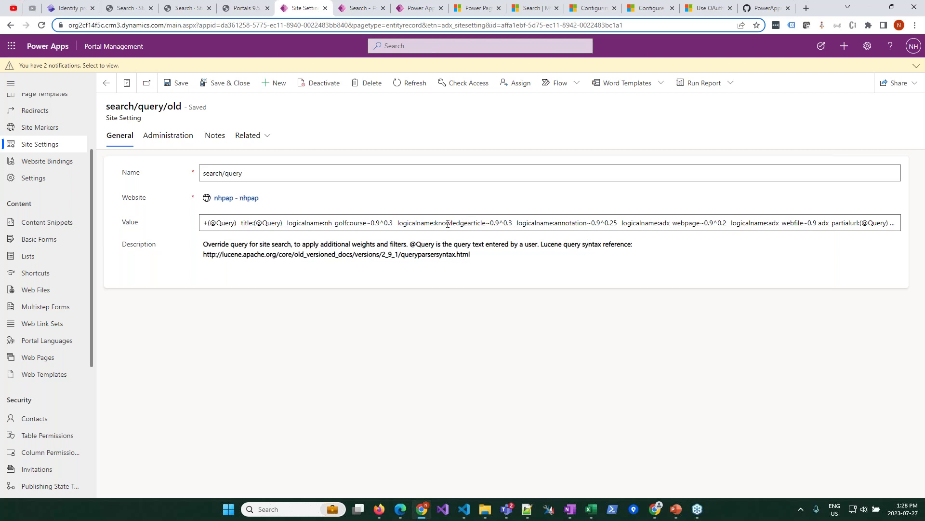
double_click(344, 222)
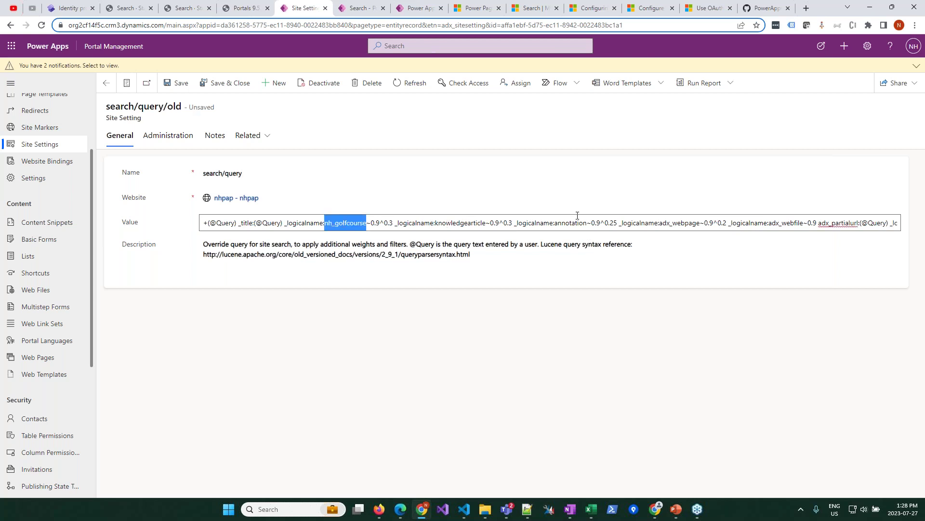
double_click(477, 224)
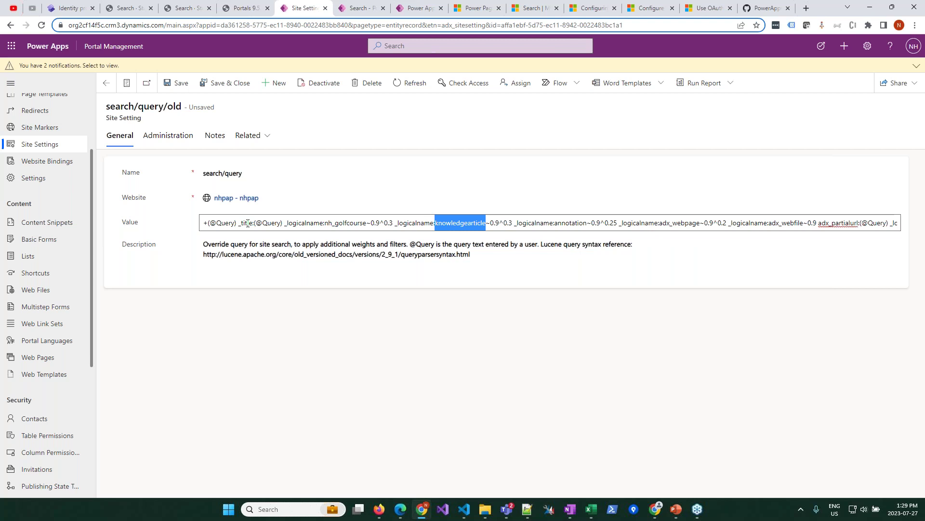
drag(204, 225, 395, 214)
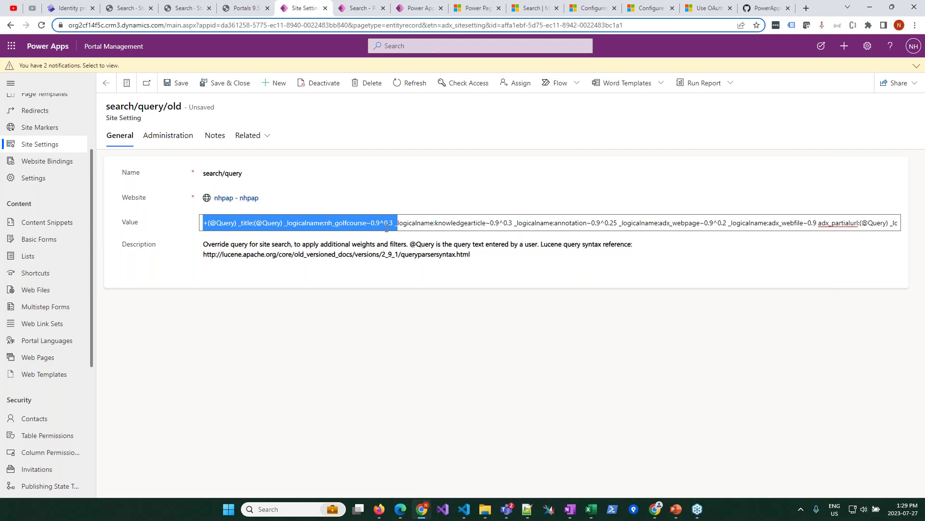
key(ctrl+s)
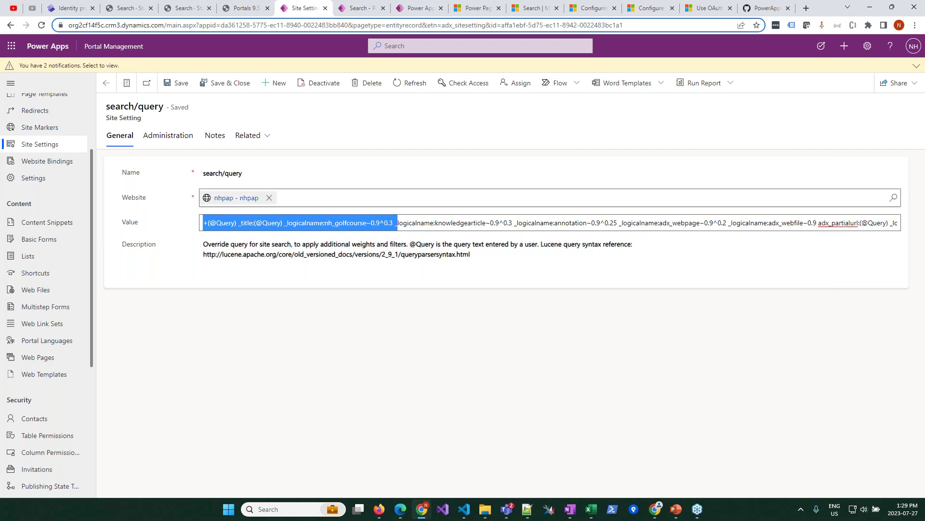
Restore the site setting's name to search/query/old and return to the Active Site Settings list.
click(404, 225)
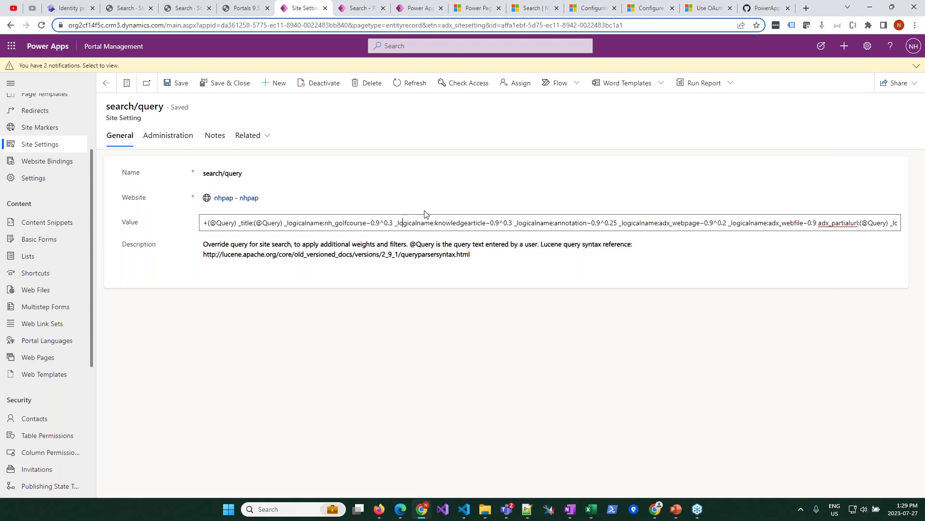
click(275, 174)
text(/old)
click(106, 83)
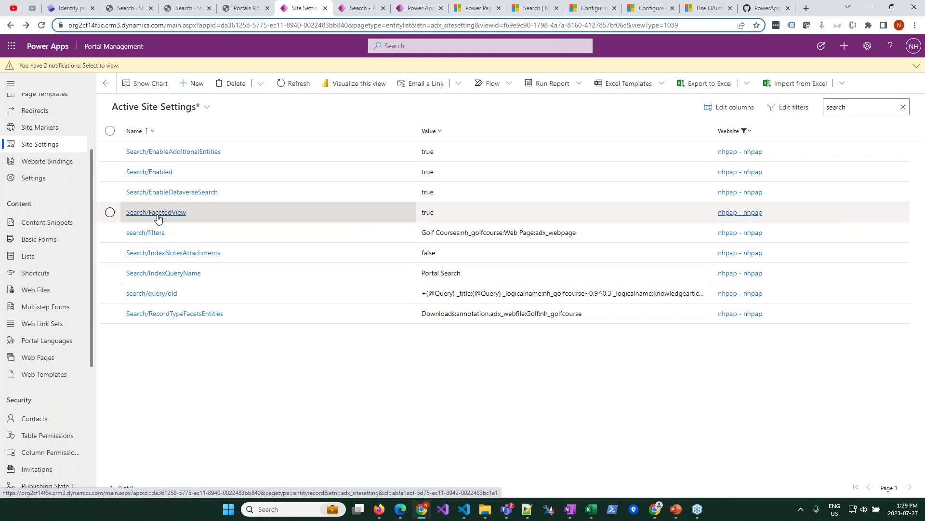
Review the "subpage" search page's facets and filter choices alongside the site settings, the Search Interface slide and the portal details page.
click(136, 8)
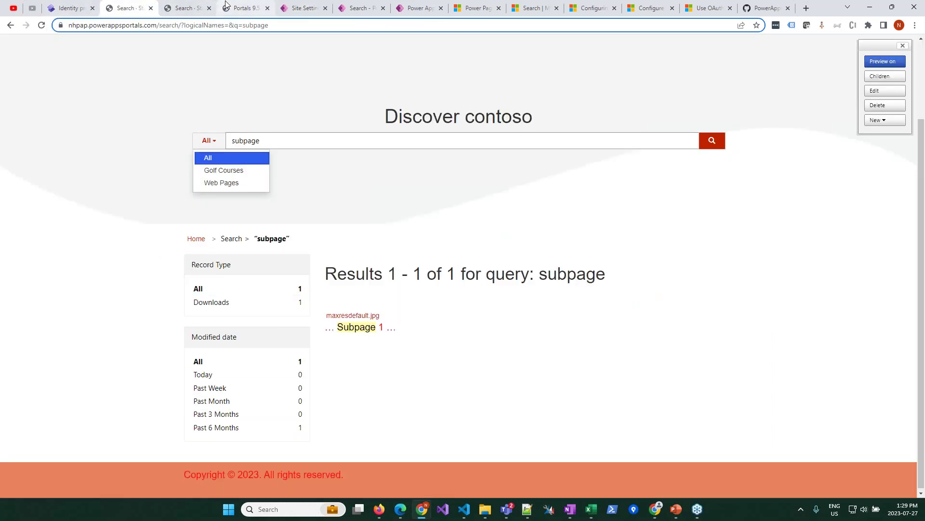
click(303, 8)
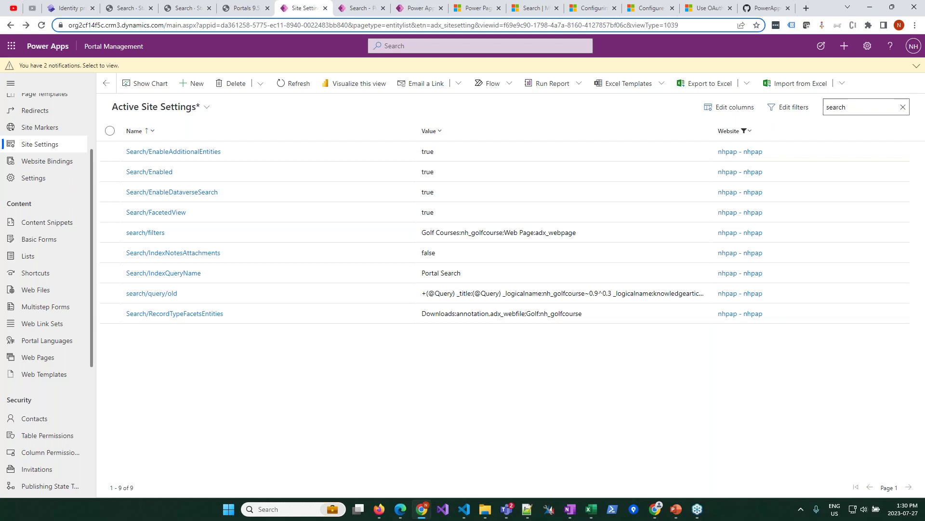
key(alt+Tab)
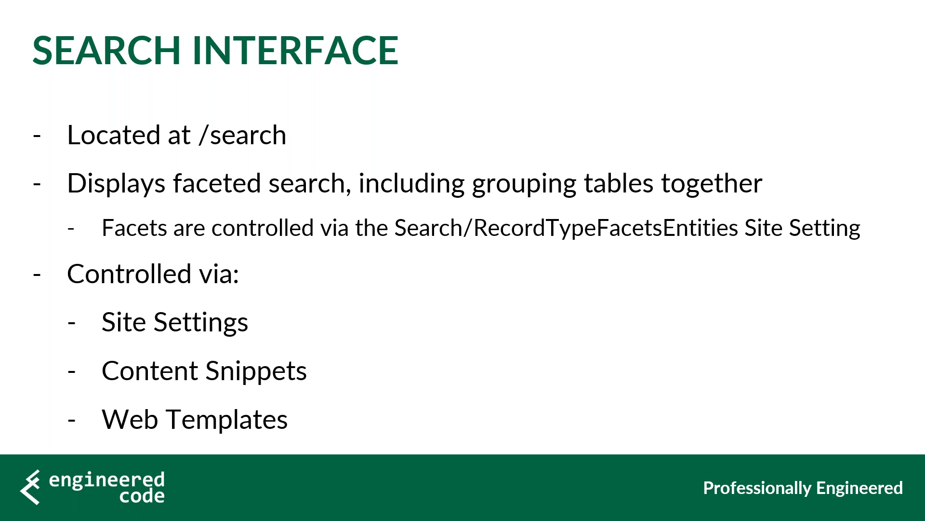
key(alt+Tab)
click(251, 7)
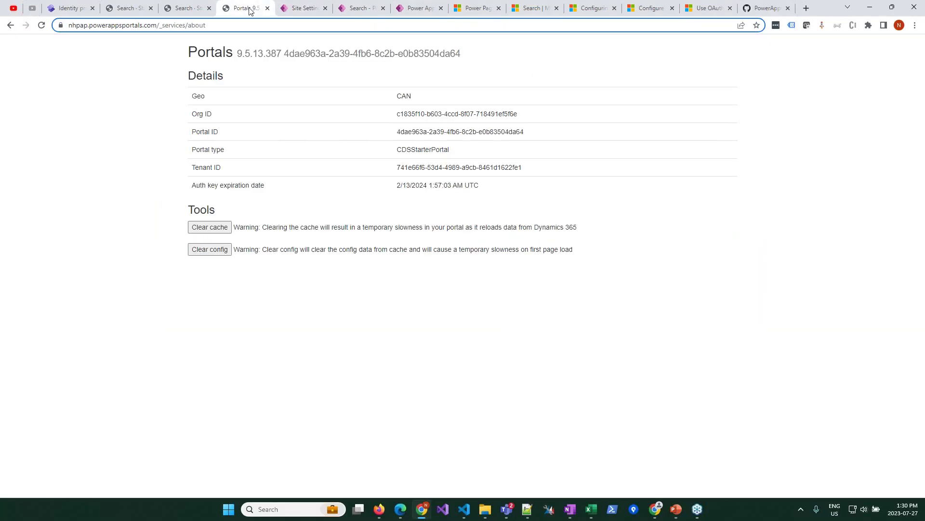
click(150, 5)
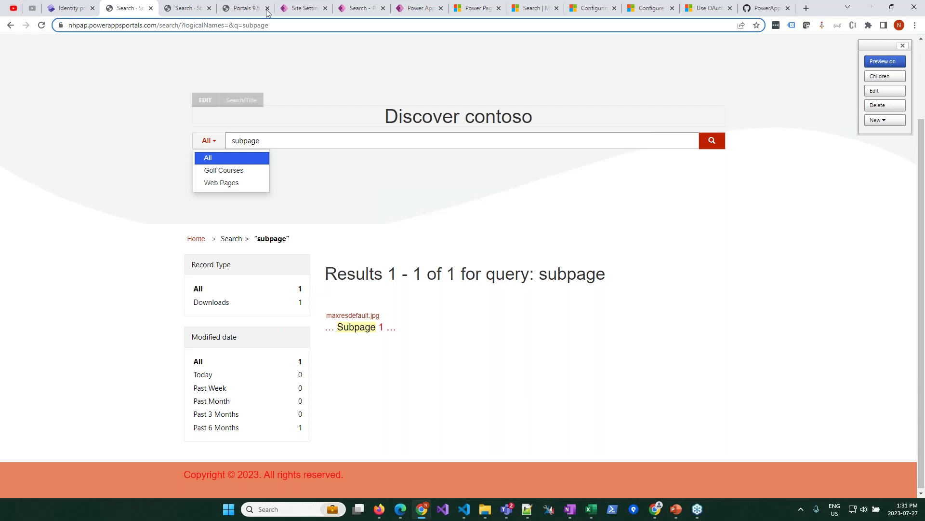
Open the Content Snippets list in Portal Management and filter its Website column to equal nhpap - nhpap.
click(303, 8)
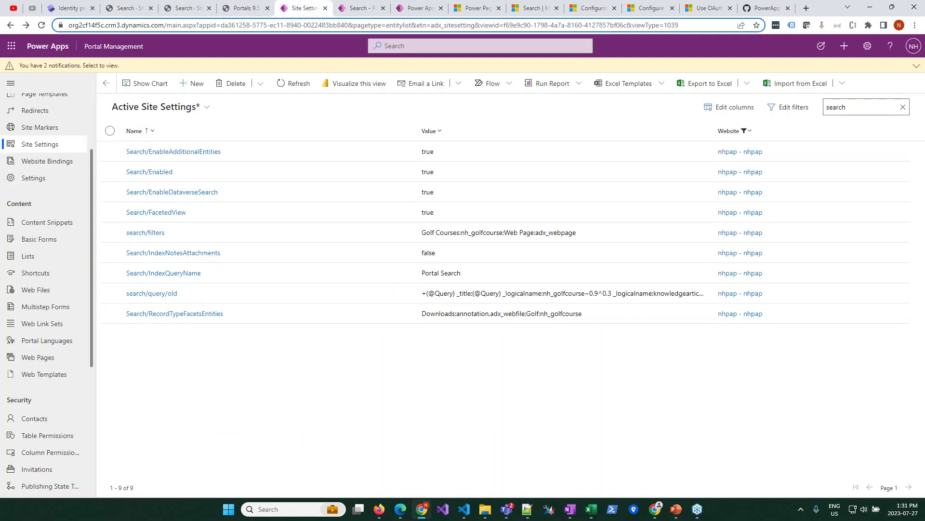
click(48, 222)
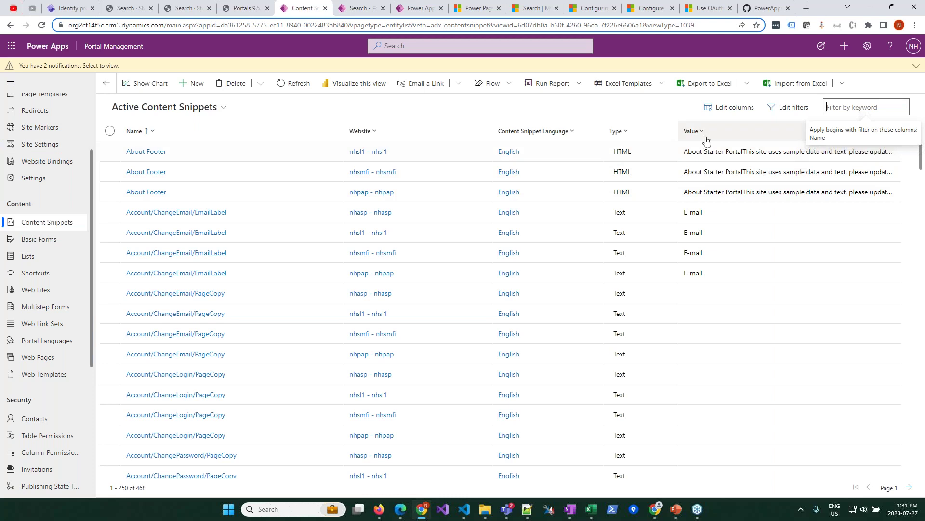
click(354, 134)
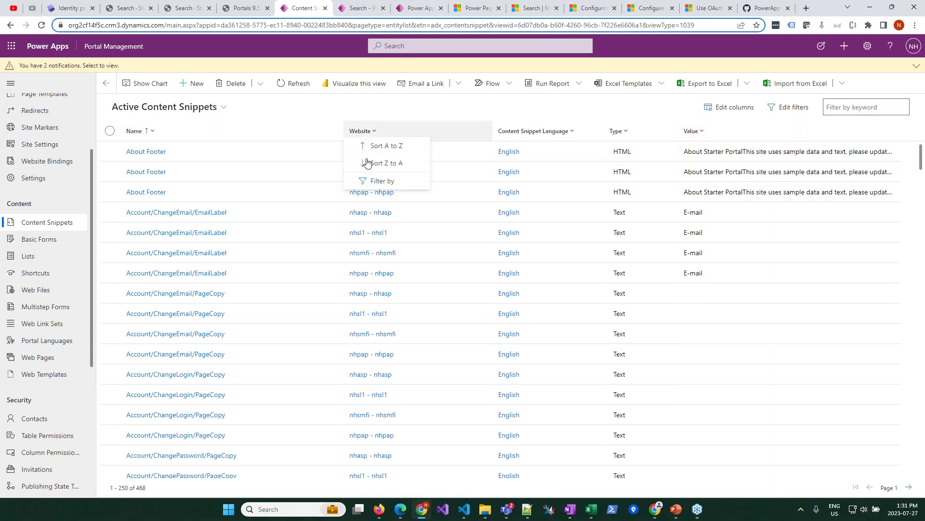
click(369, 180)
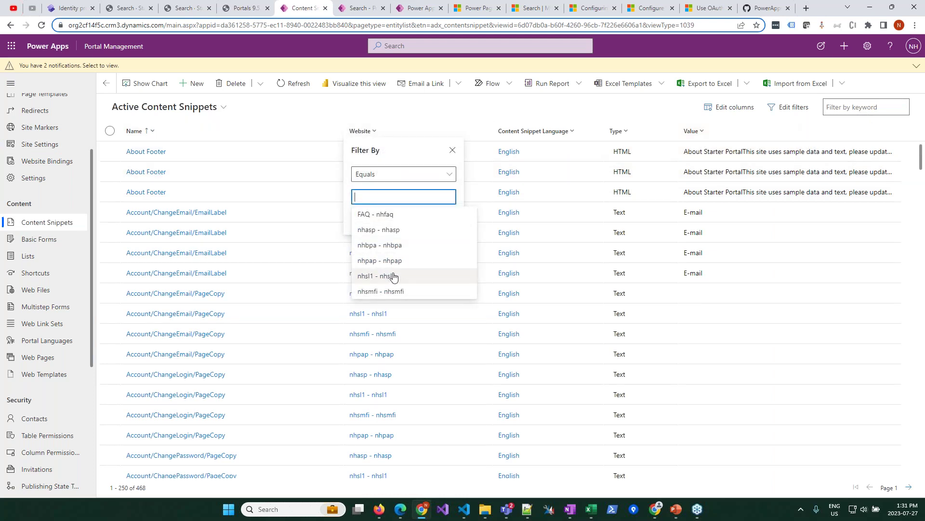
click(388, 262)
click(393, 233)
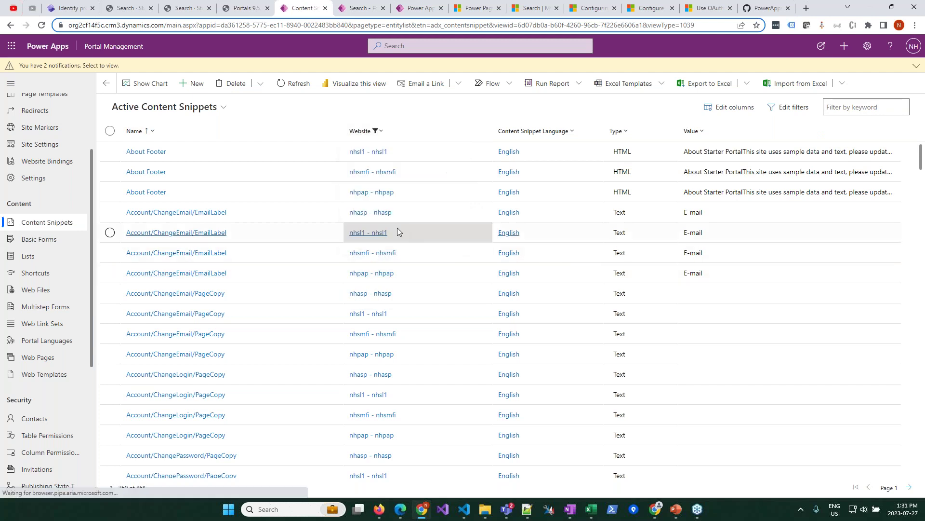
Filter the content snippets by the keyword "search" and review the listed search snippets.
click(865, 111)
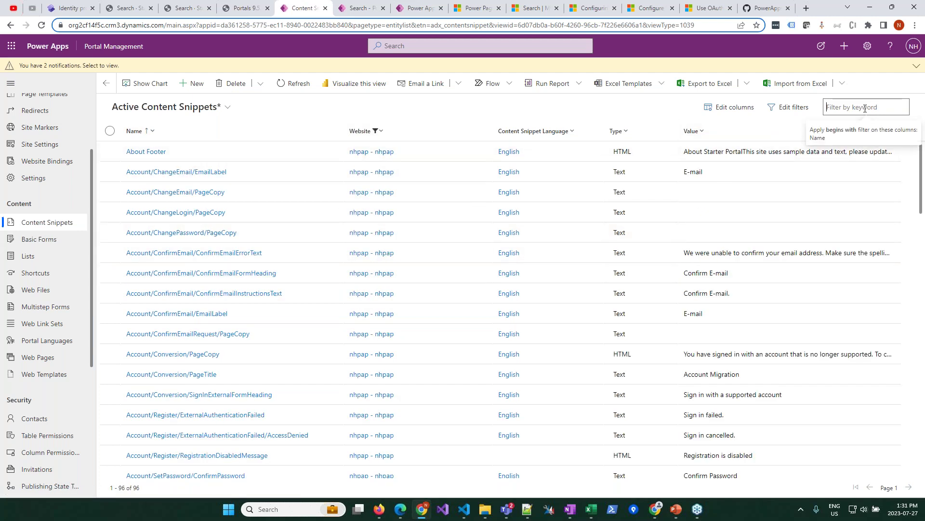
text(search)
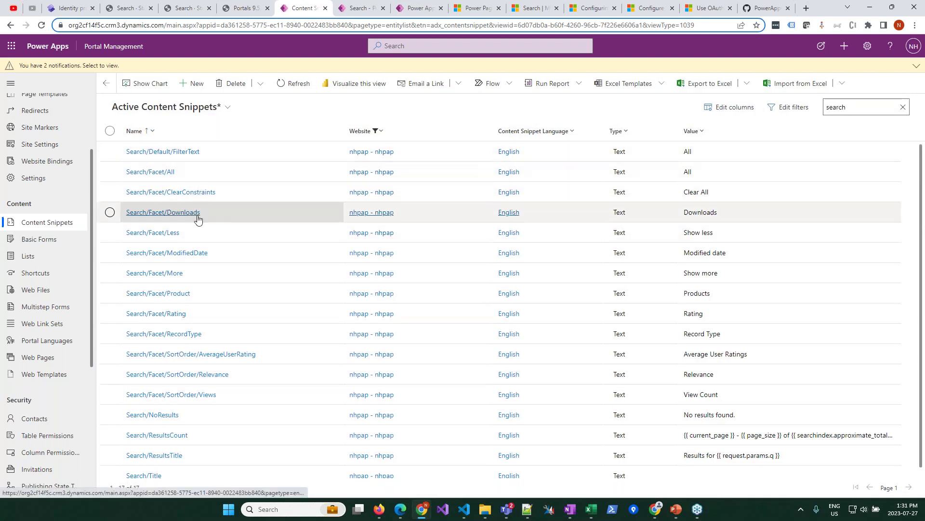
scroll(198, 216, down, 1)
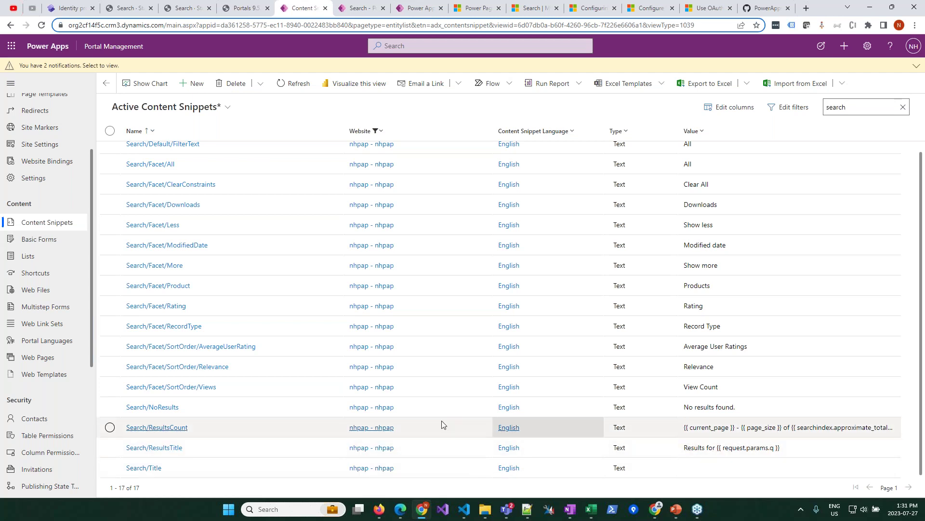
Append "PCC!" to the value of the Search/ResultsCount content snippet and save the record.
click(134, 427)
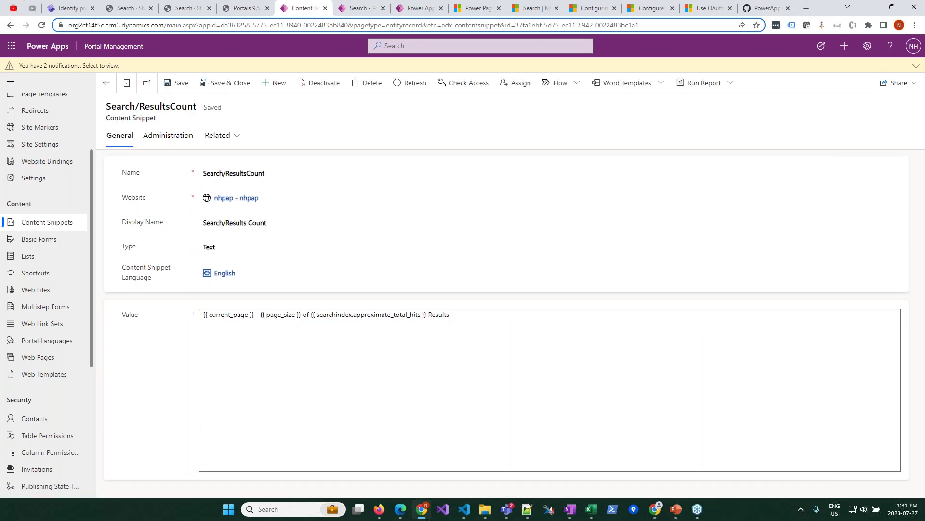
click(474, 317)
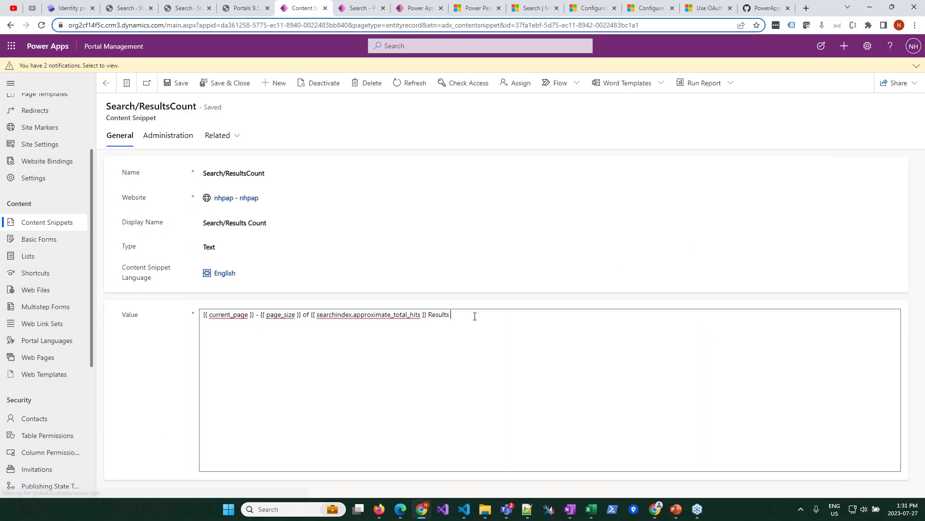
text(PCC)
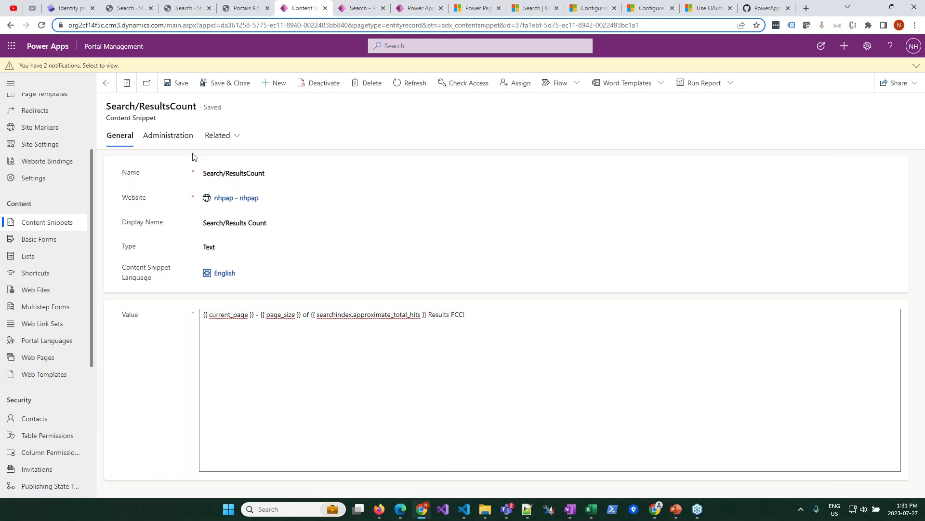
click(176, 83)
Clear the portal cache on the portal details page and reload the "masters" and "subpage" search pages.
click(244, 8)
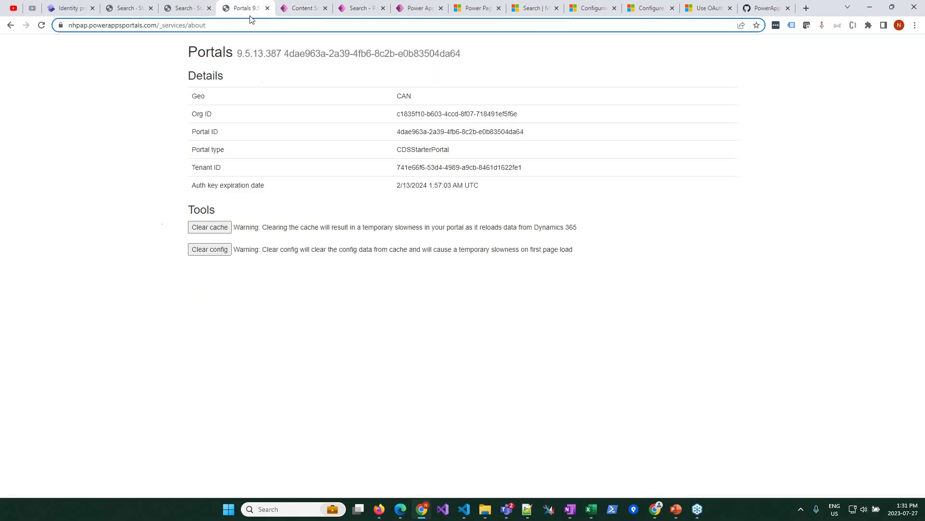
click(219, 227)
key(ctrl+Page_Up)
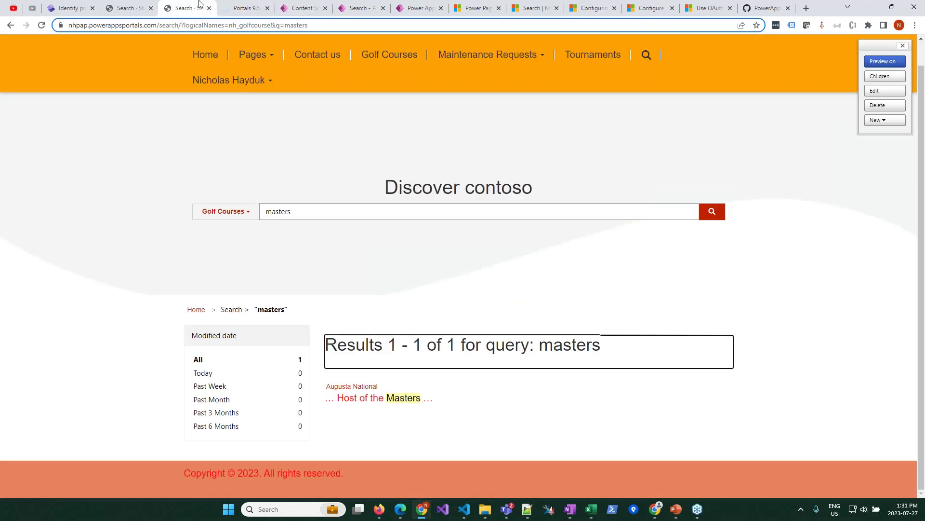
key(F5)
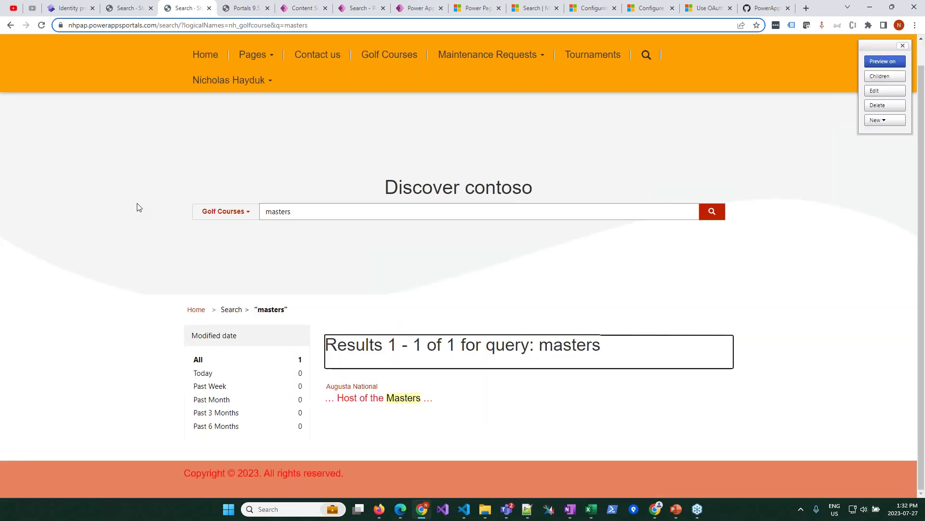
key(ctrl+shift+Tab)
key(F5)
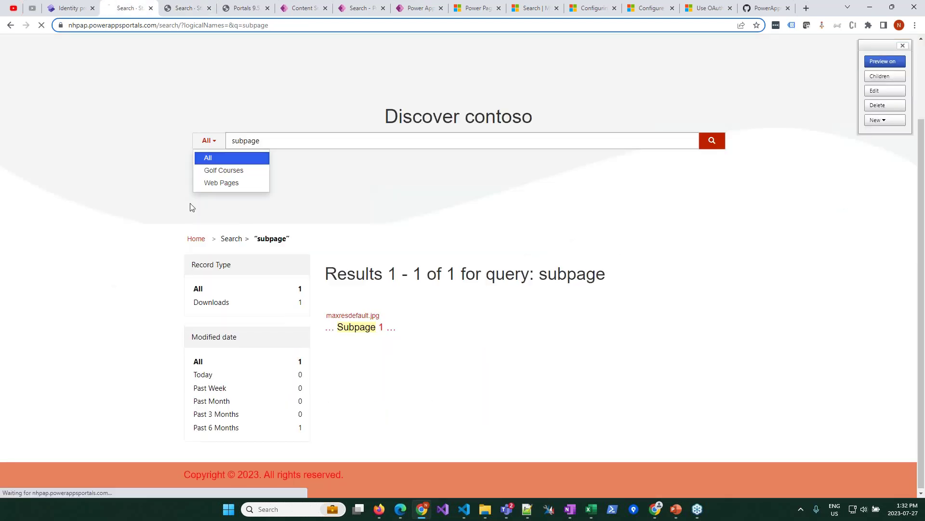
Compare the Search/ResultsCount value and the listed search snippets with the results heading on the "masters" search page.
click(306, 5)
click(476, 316)
drag(465, 316, 434, 316)
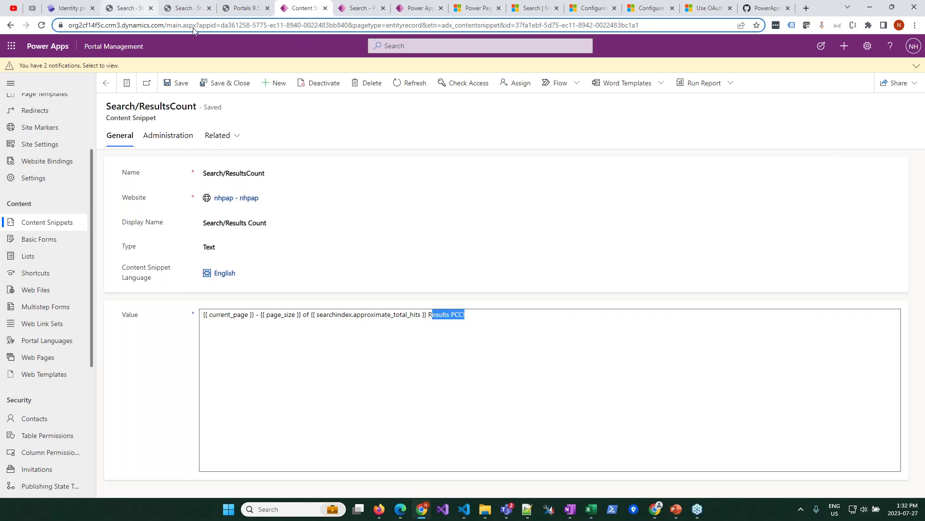
click(232, 10)
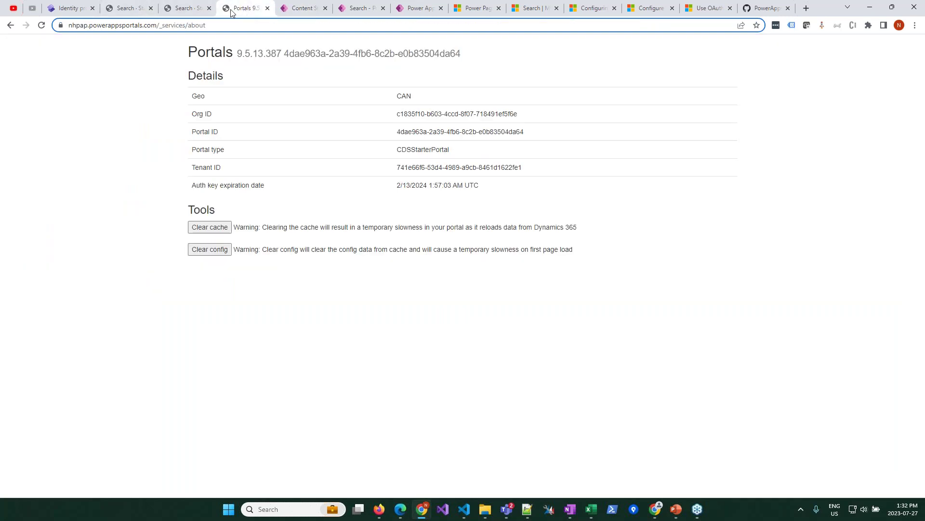
click(190, 10)
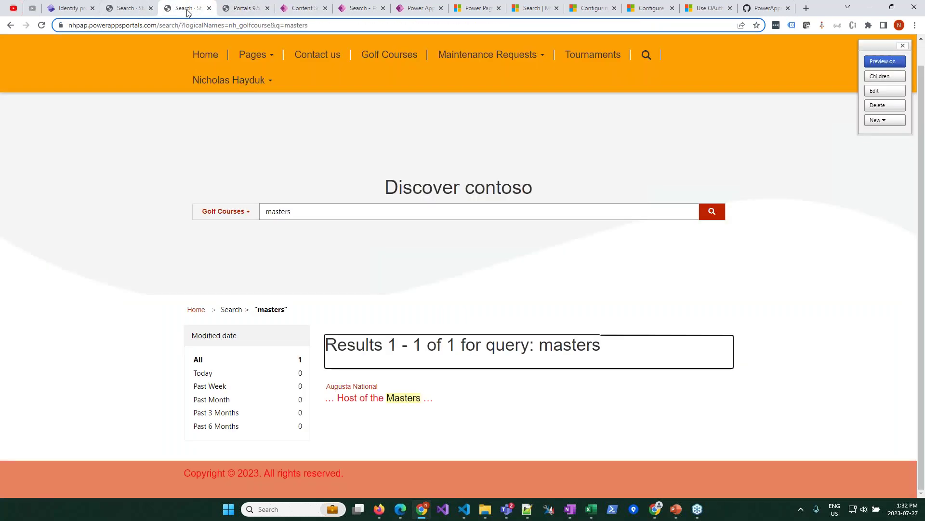
click(306, 10)
drag(532, 365, 426, 319)
key(alt+Left)
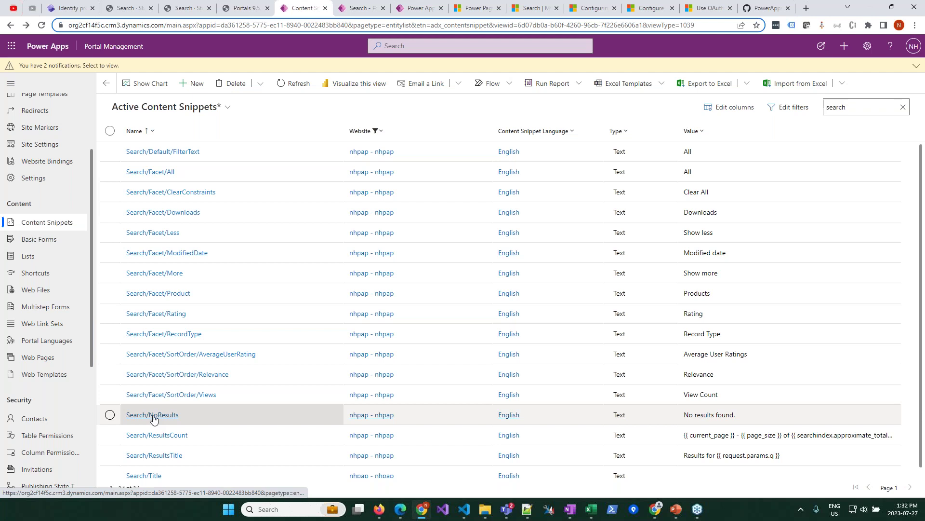
scroll(254, 429, down, 1)
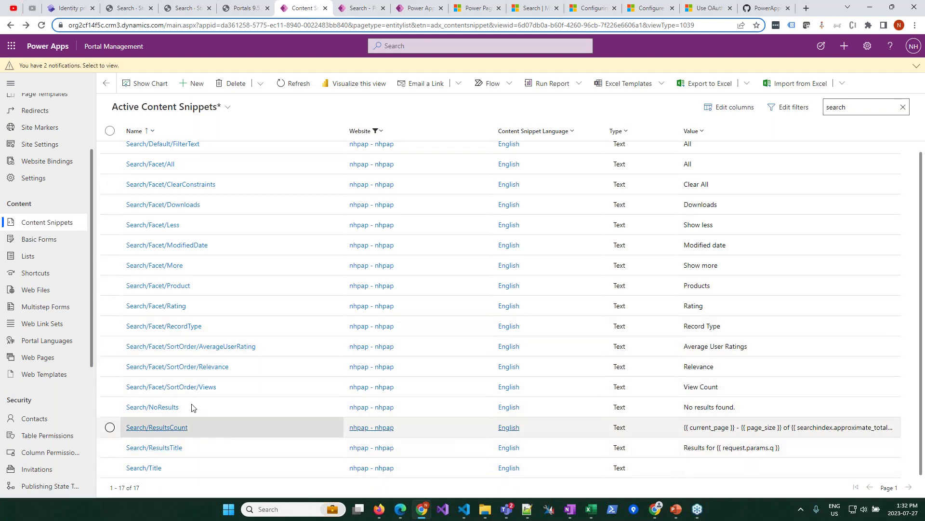
click(190, 6)
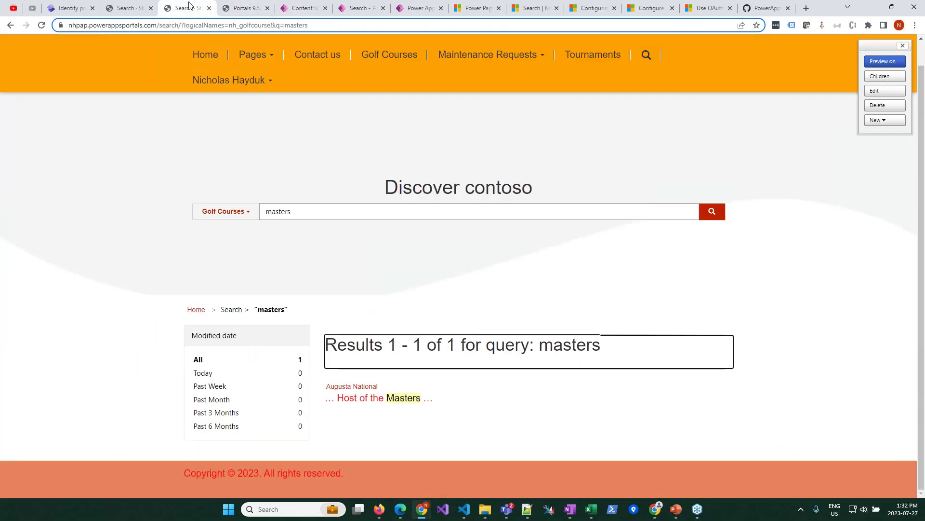
click(304, 9)
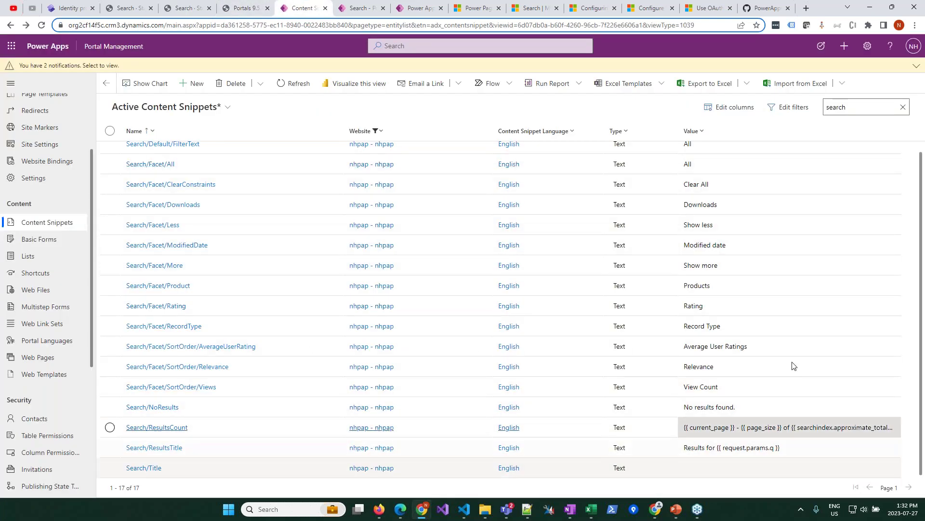
scroll(729, 293, up, 1)
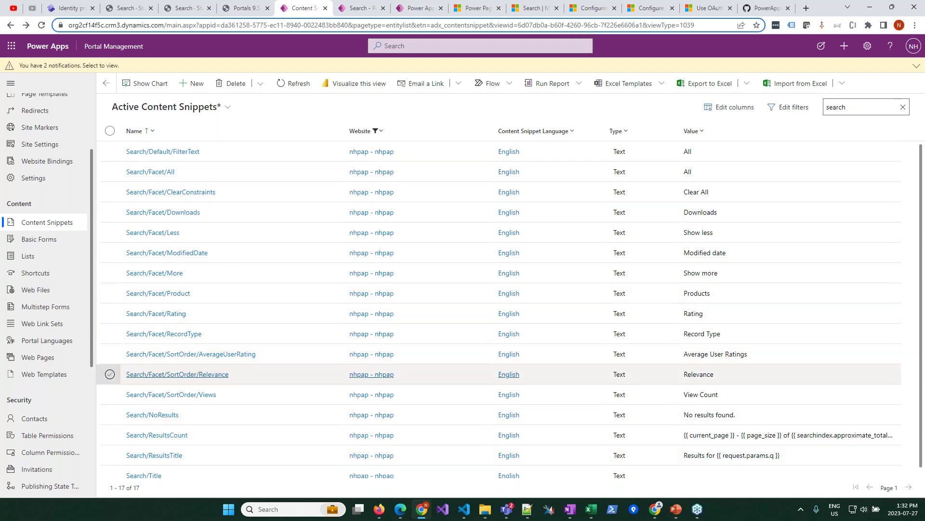
Open the Web Templates list and filter it by the keyword "search" with Website equal to nhpap - nhpap.
click(36, 374)
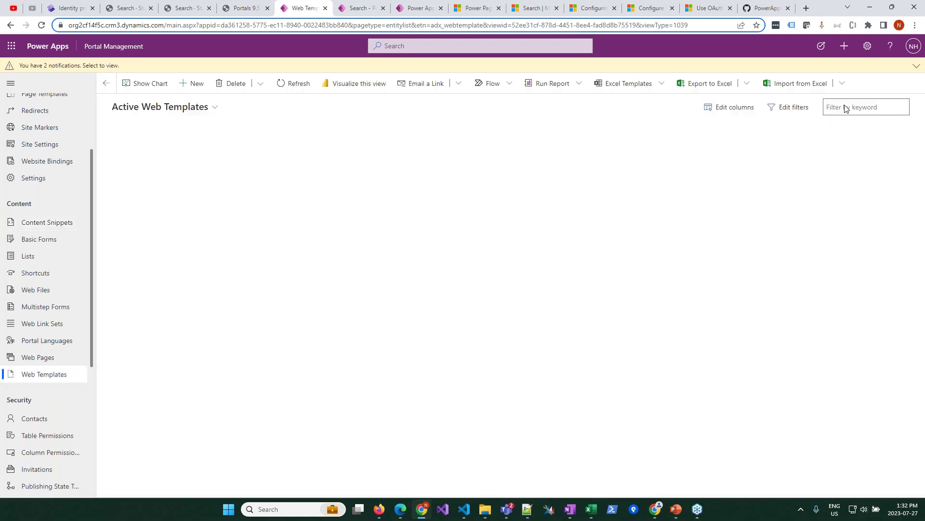
click(847, 107)
text(search)
key(Return)
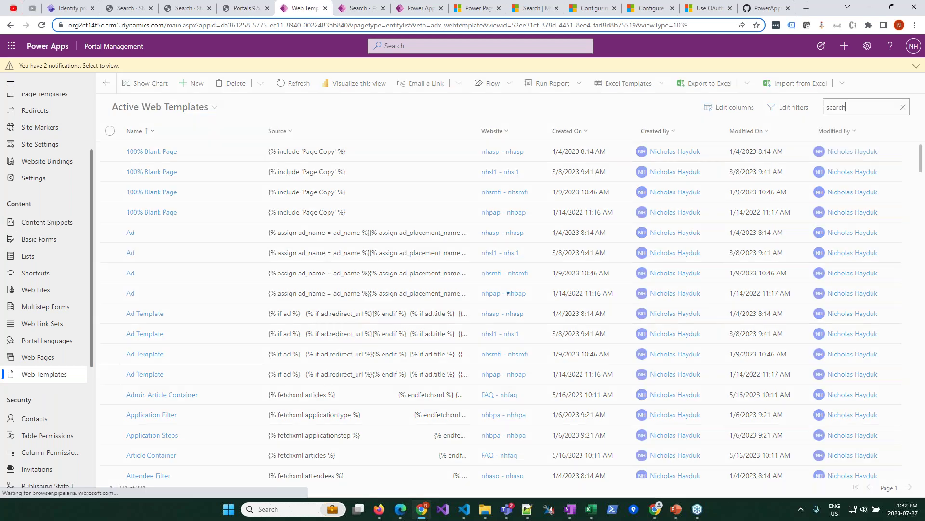
click(510, 137)
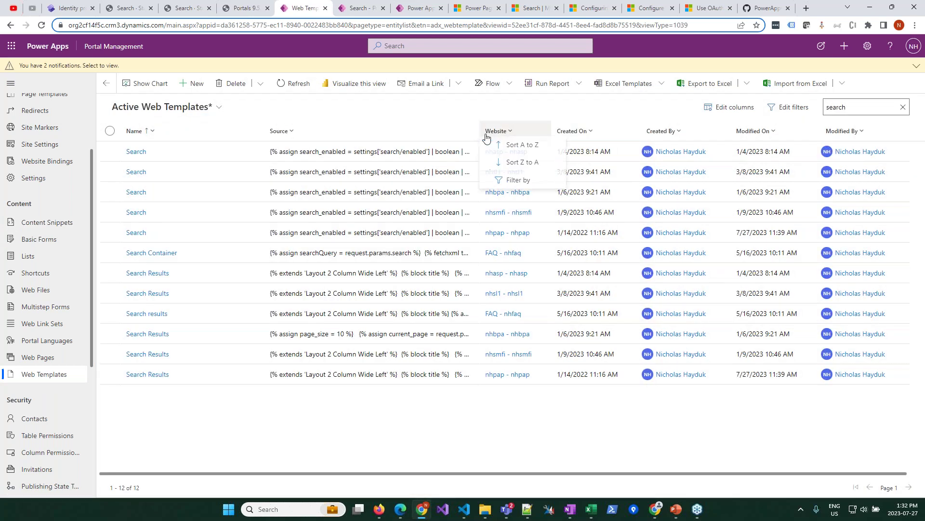
click(508, 179)
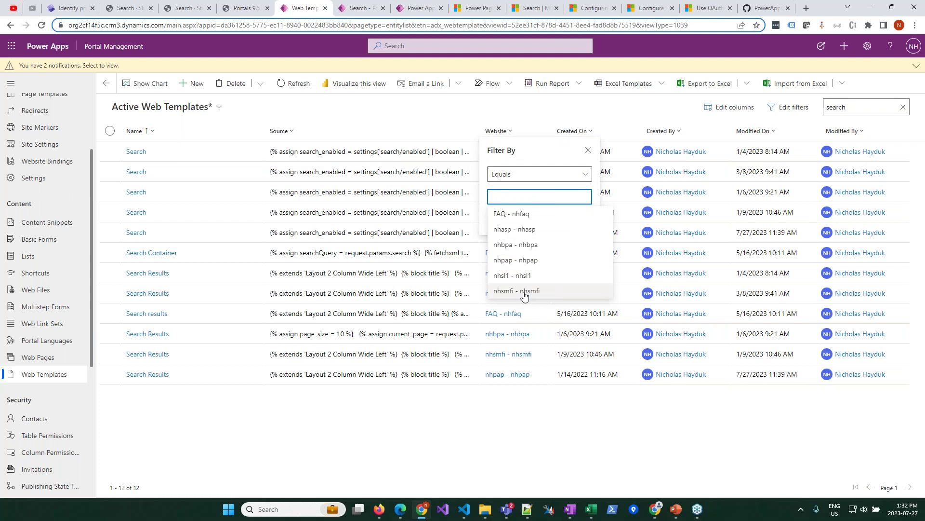
click(529, 259)
click(532, 233)
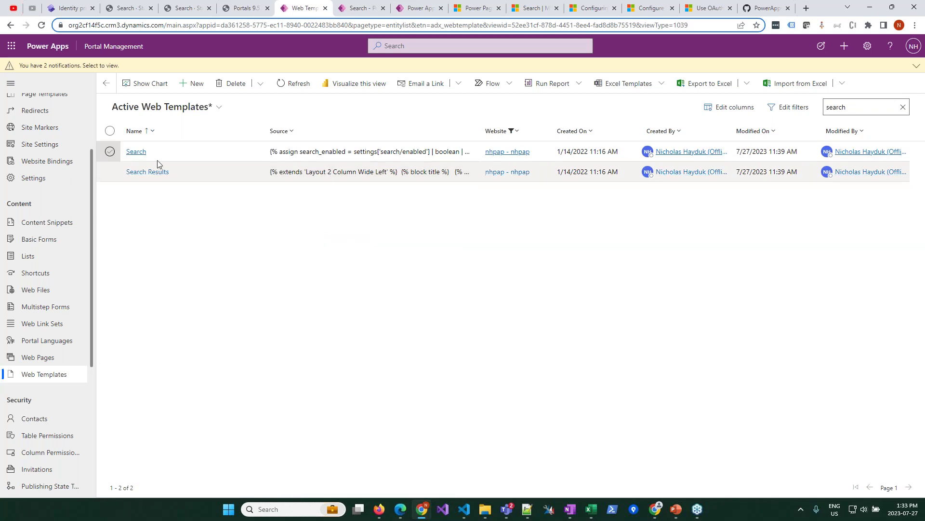
Open the Search web template and review its source code alongside the search box on the portal's search pages.
click(138, 152)
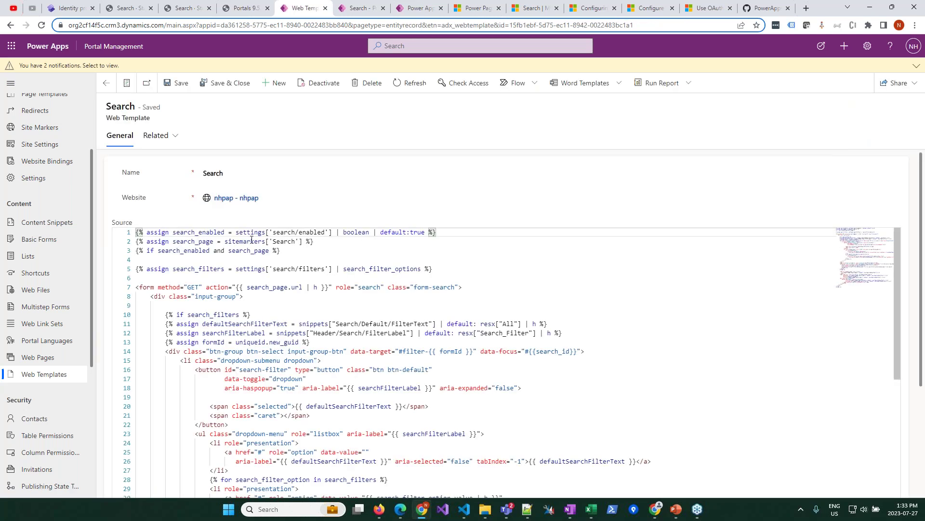
scroll(421, 286, down, 5)
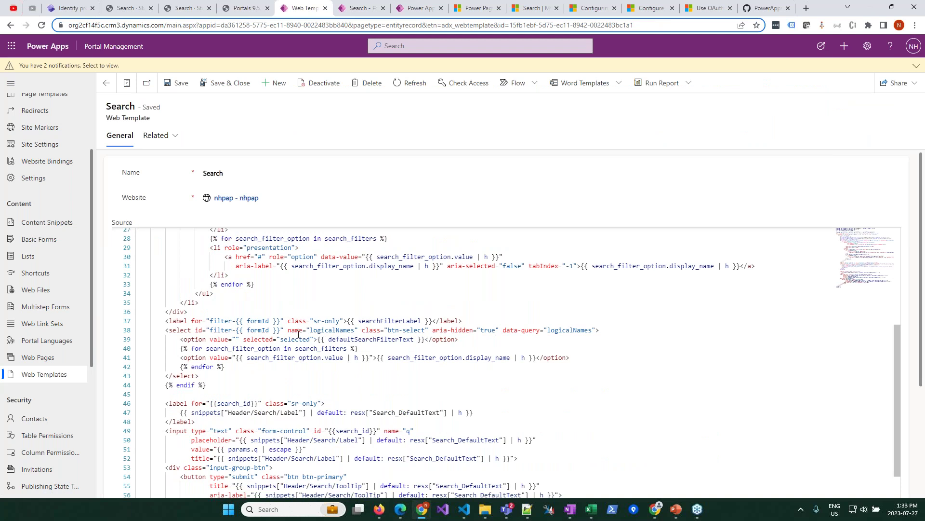
scroll(298, 334, down, 4)
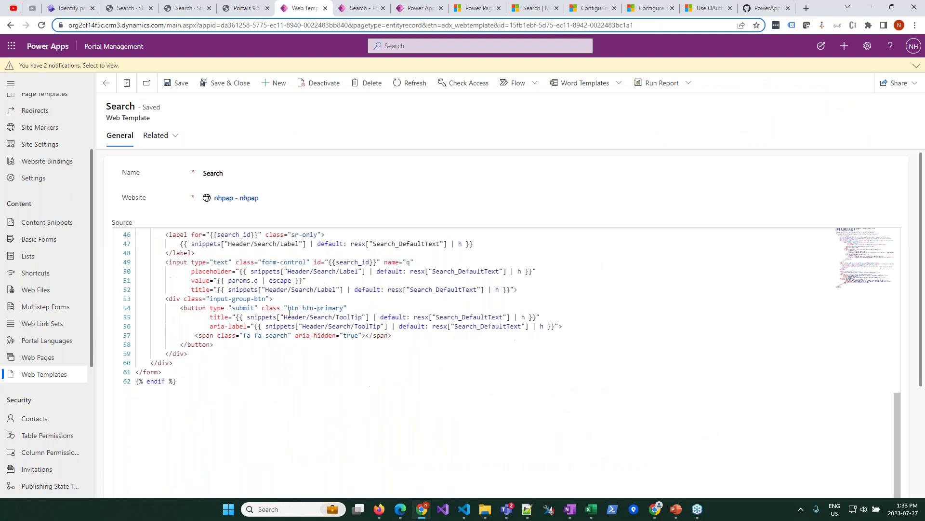
click(203, 9)
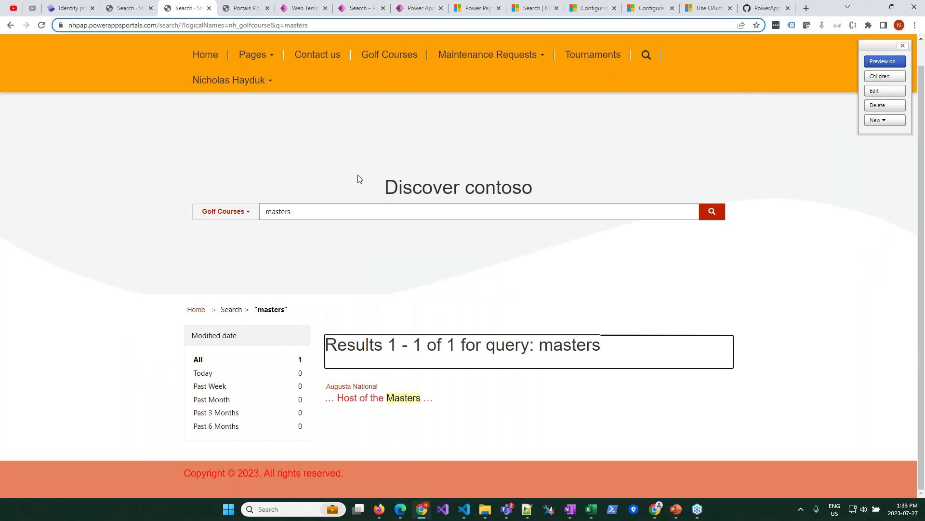
click(135, 8)
click(305, 8)
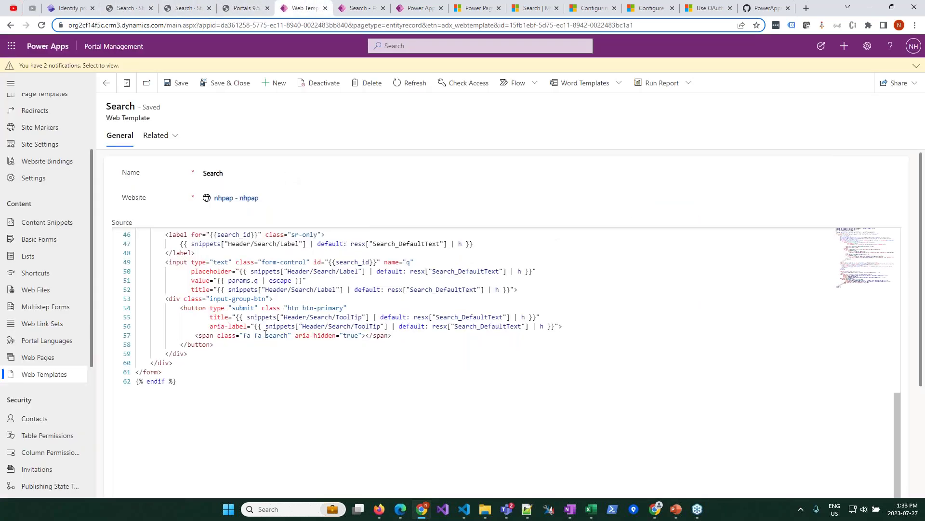
scroll(265, 334, up, 15)
Open the Search Results web template and compare its source code with the "masters" search results page.
key(alt+Left)
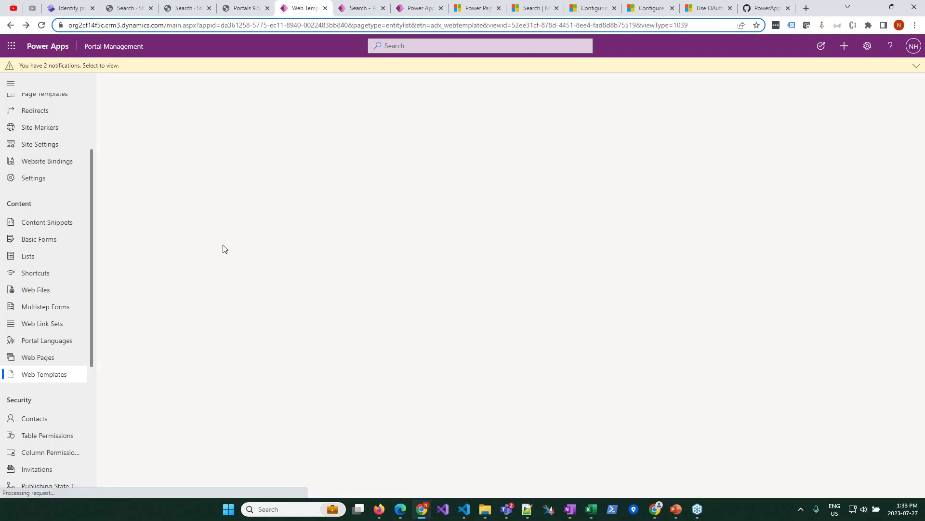
click(151, 172)
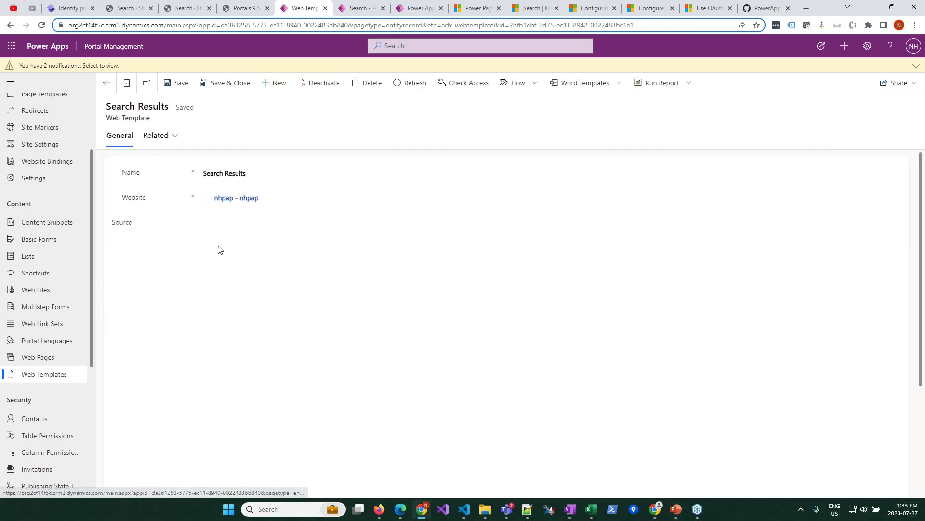
scroll(300, 314, down, 5)
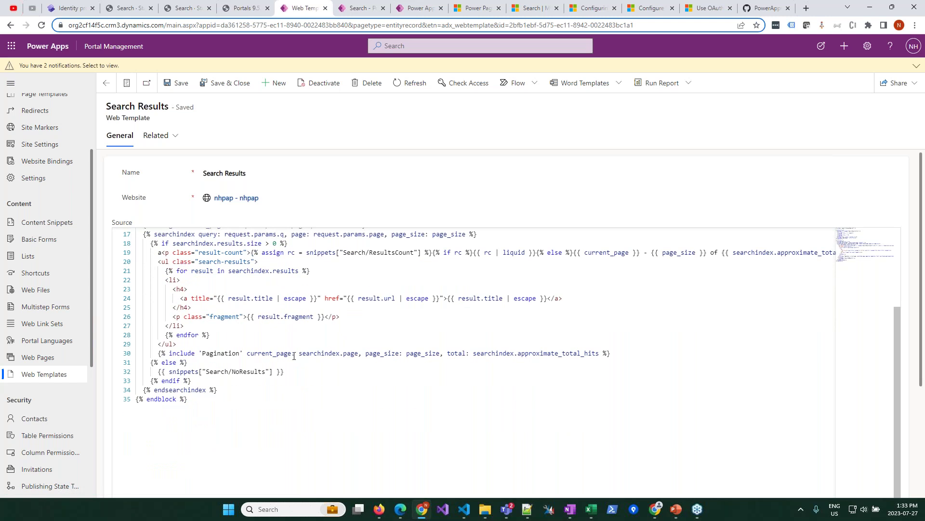
scroll(234, 338, up, 5)
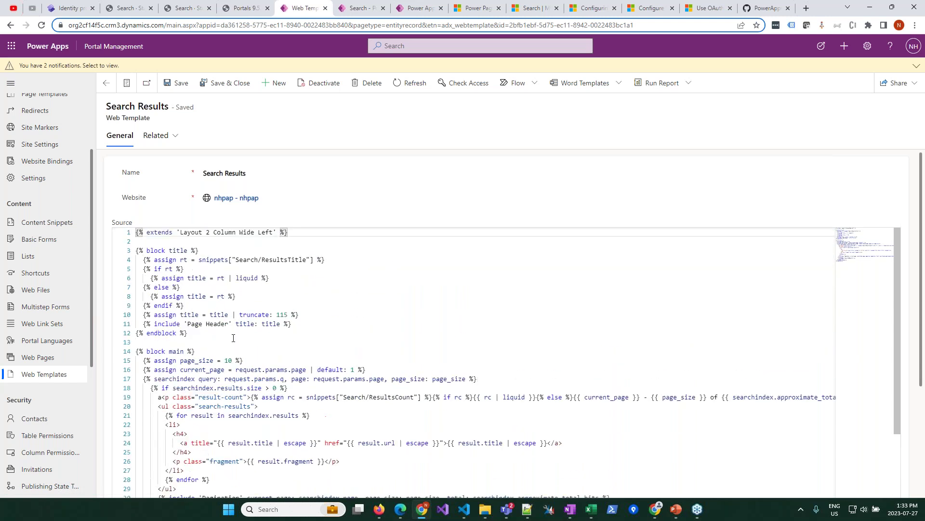
scroll(228, 326, down, 3)
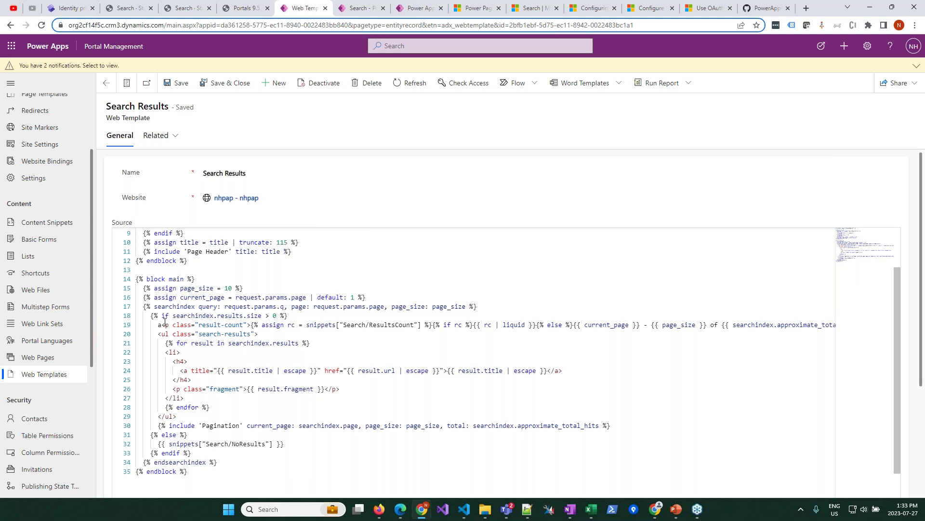
click(243, 8)
click(164, 8)
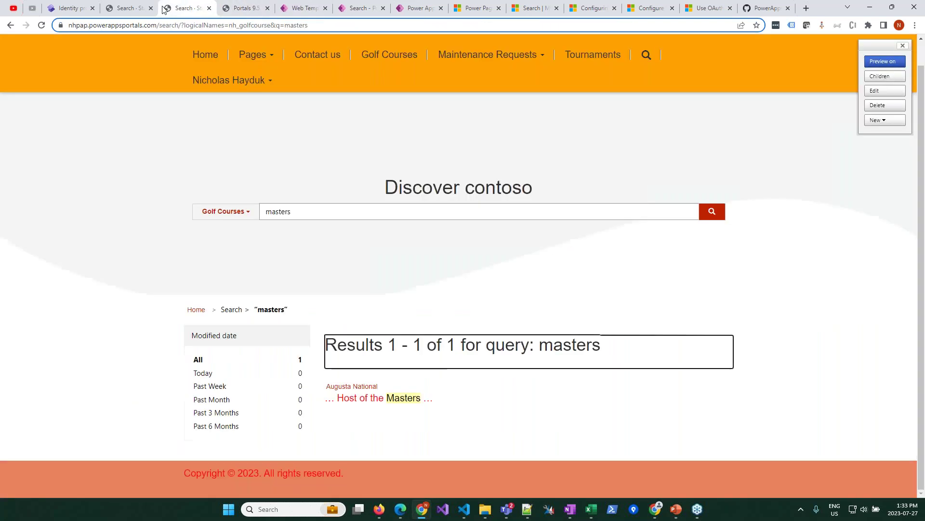
click(306, 9)
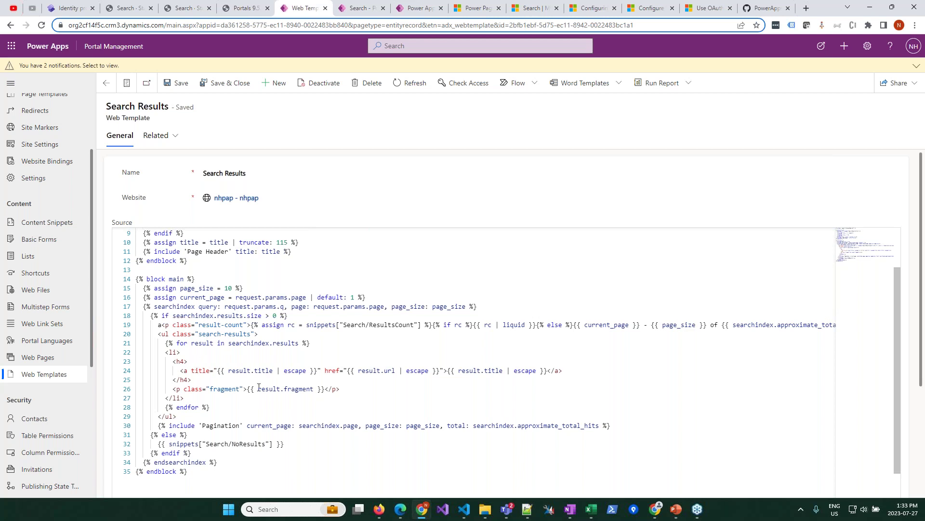
Add "Extra Title" after the result title output inside the link on line 24 of the Search Results template and save it.
click(545, 370)
text(Extra Title)
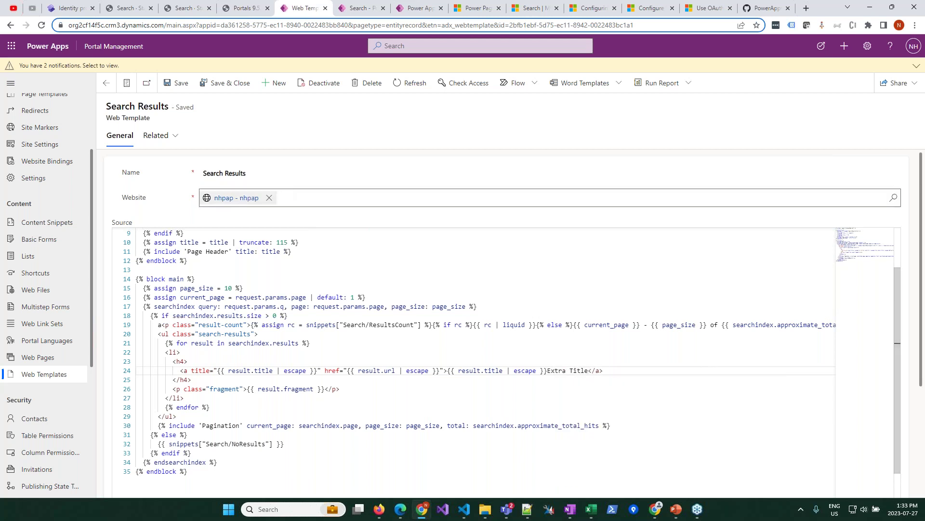
click(178, 83)
Clear the portal's config data on the portal details page.
click(243, 7)
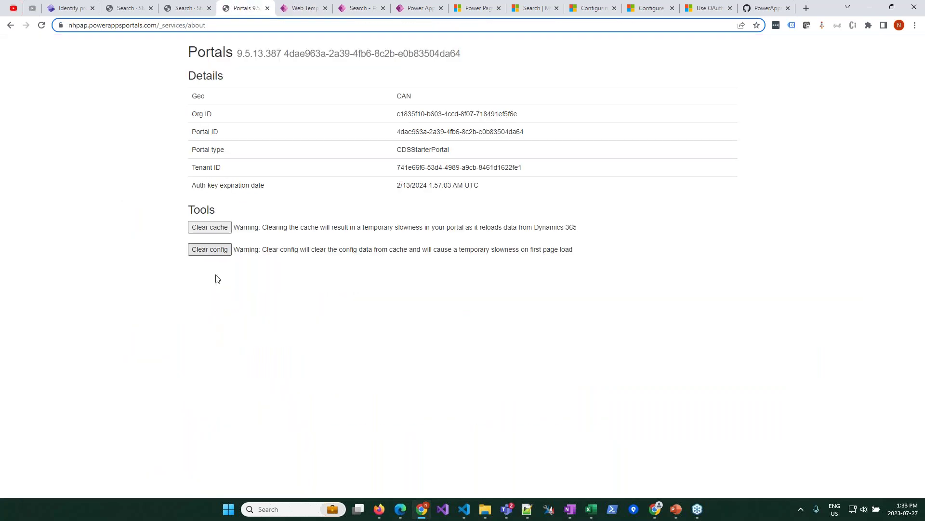
click(209, 254)
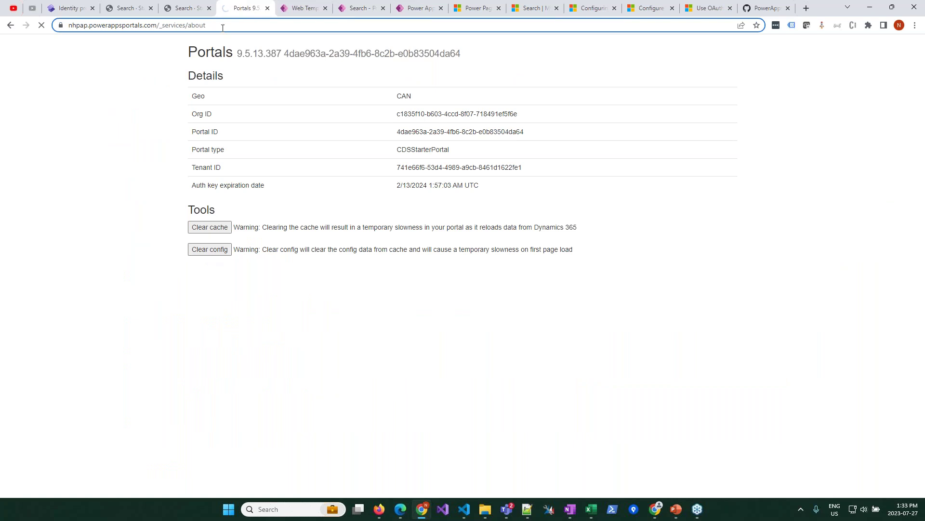
Reload the "masters" search results page, and remove "Extra Title" from line 24 of the Search Results web template and save it.
click(196, 7)
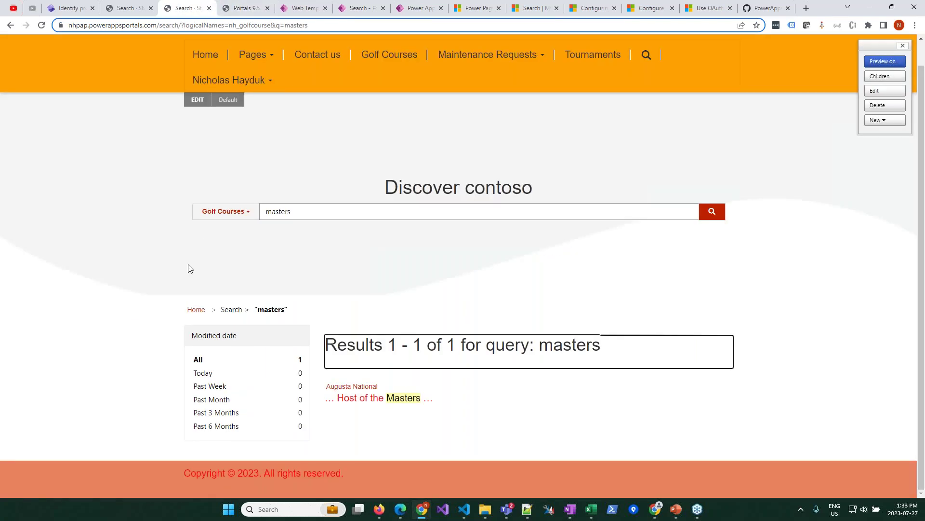
key(F5)
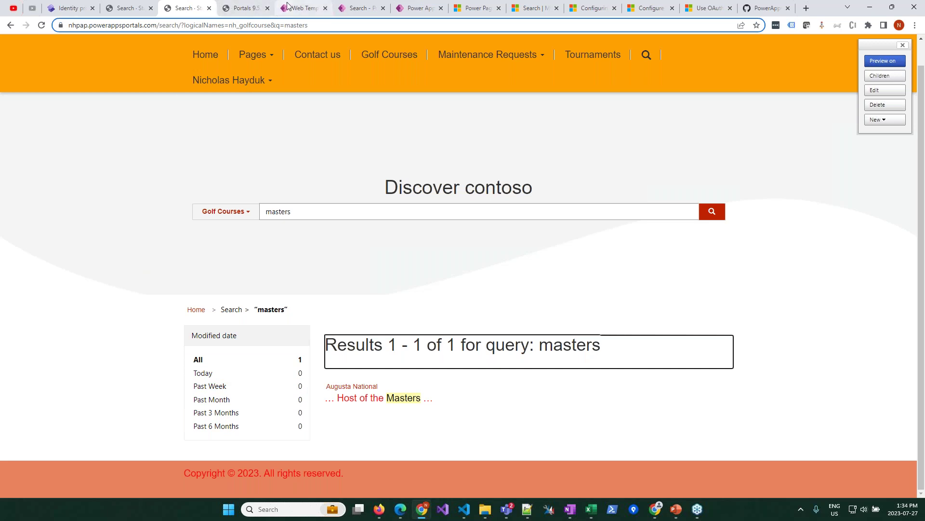
click(303, 8)
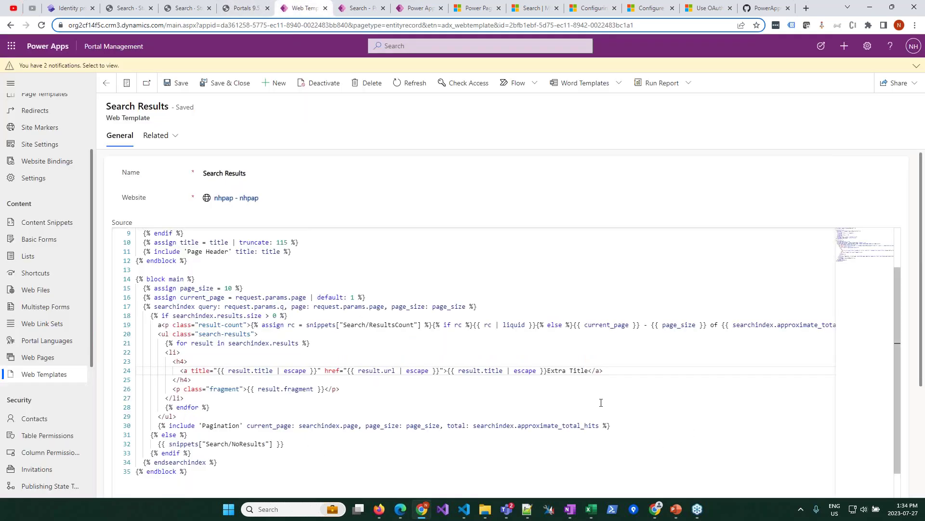
drag(548, 372, 589, 372)
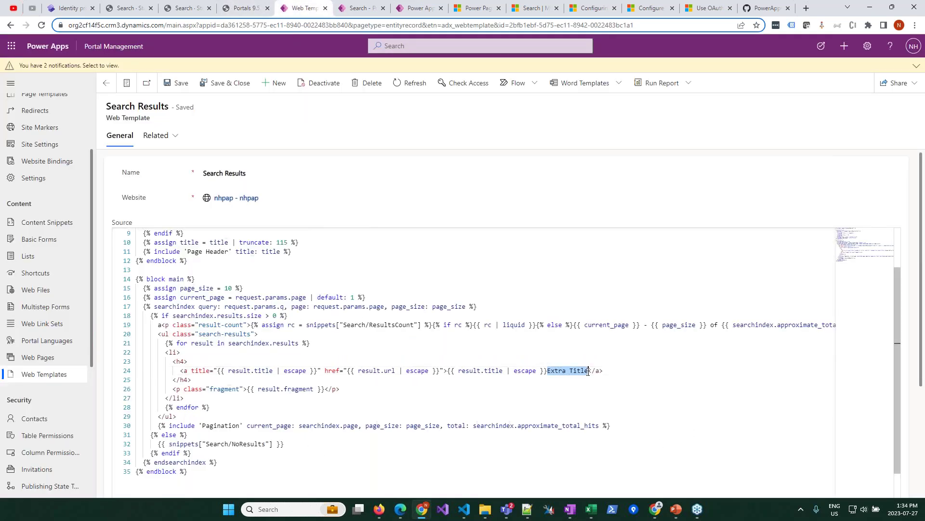
key(BackSpace)
click(177, 84)
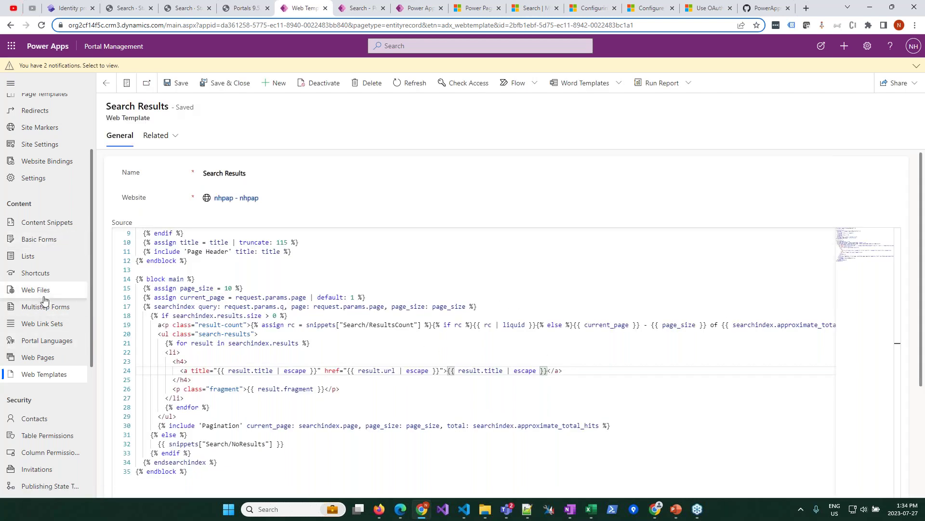
Filter the active web pages by "search" and open the Search page belonging to the nhpap website.
scroll(43, 289, up, 2)
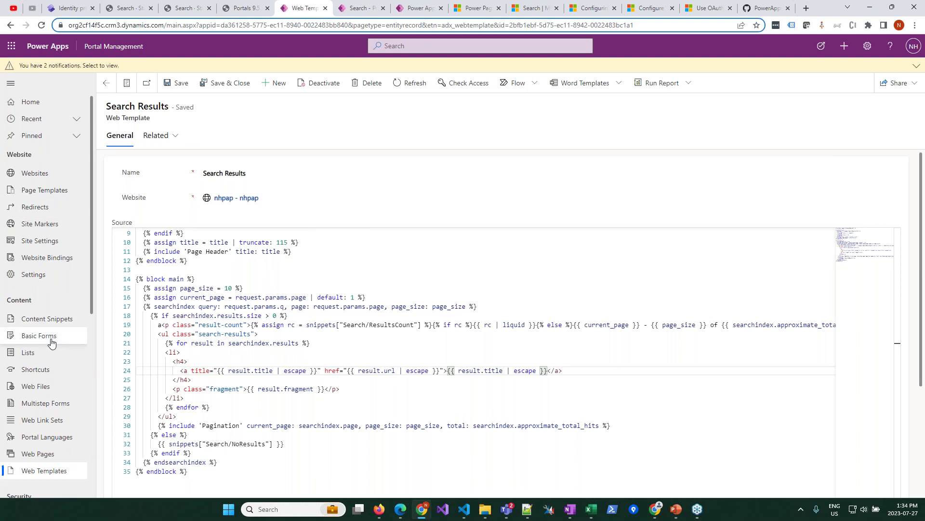
scroll(50, 342, down, 1)
click(37, 405)
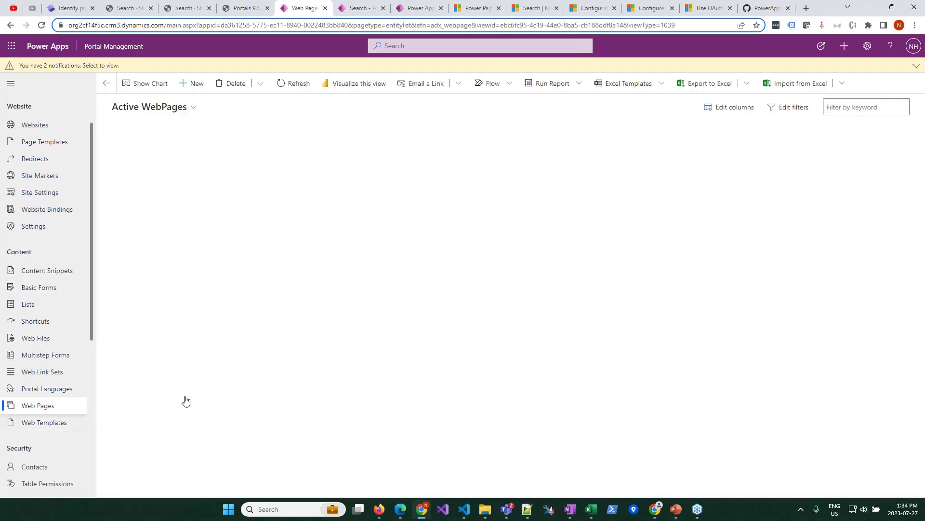
click(856, 106)
text(search)
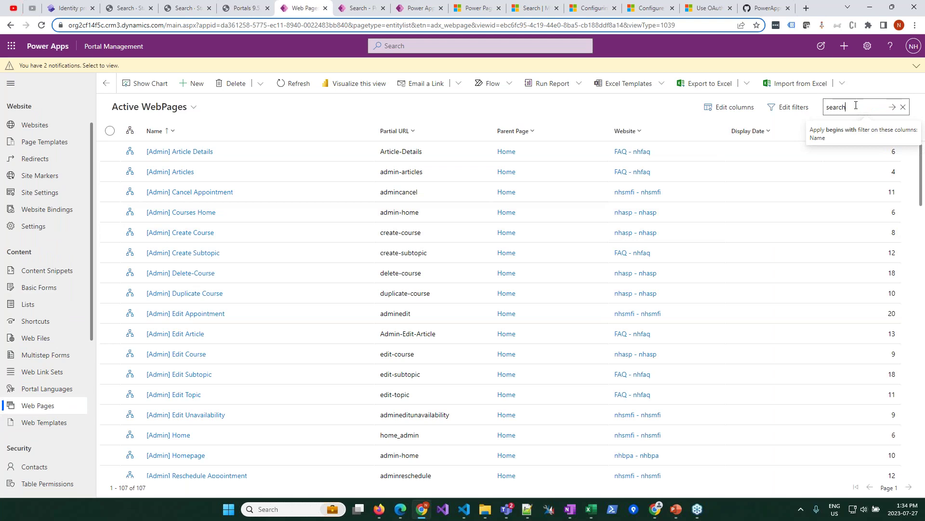
key(Return)
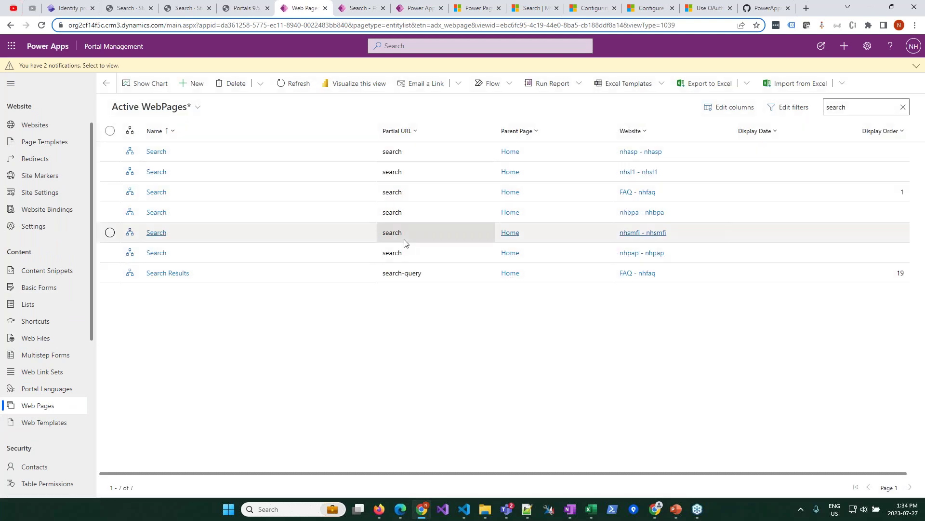
click(154, 253)
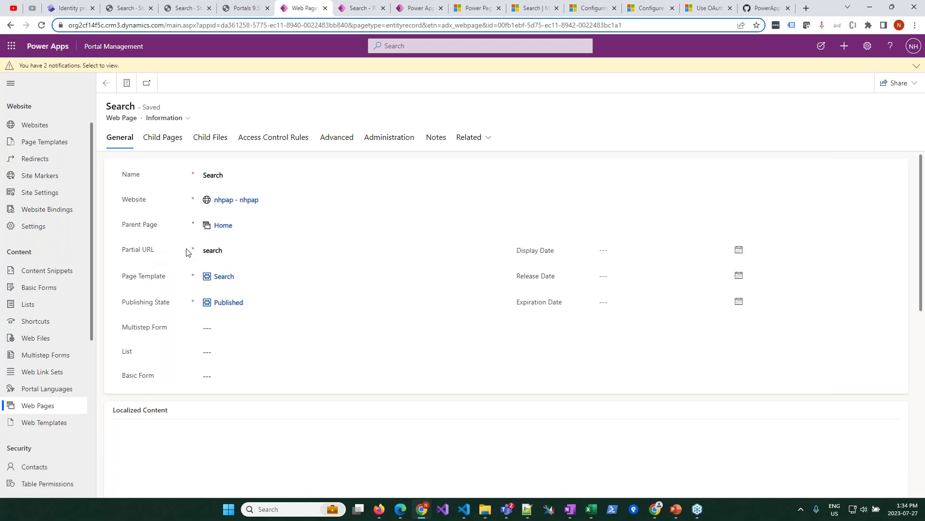
Open the Search web page's page template, highlight its Rewrite Url value, and switch to the presentation slides.
click(225, 276)
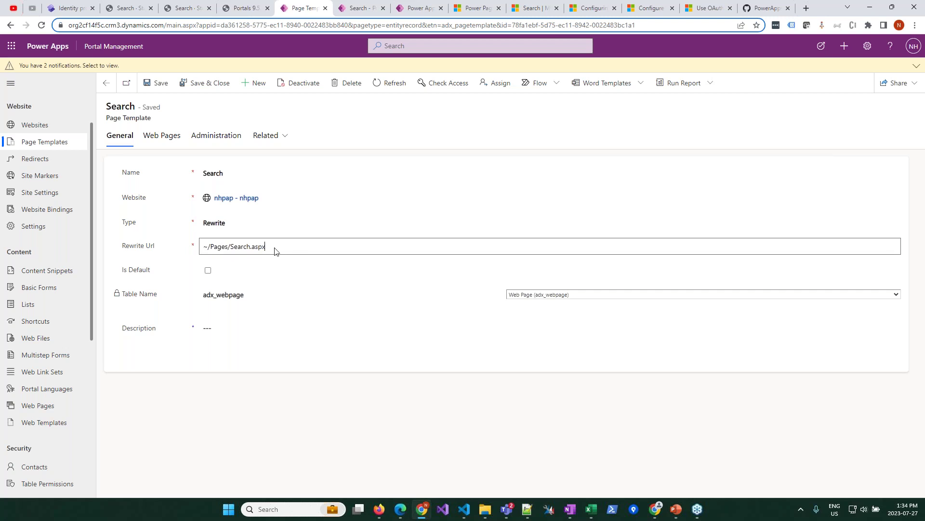
drag(276, 249, 183, 249)
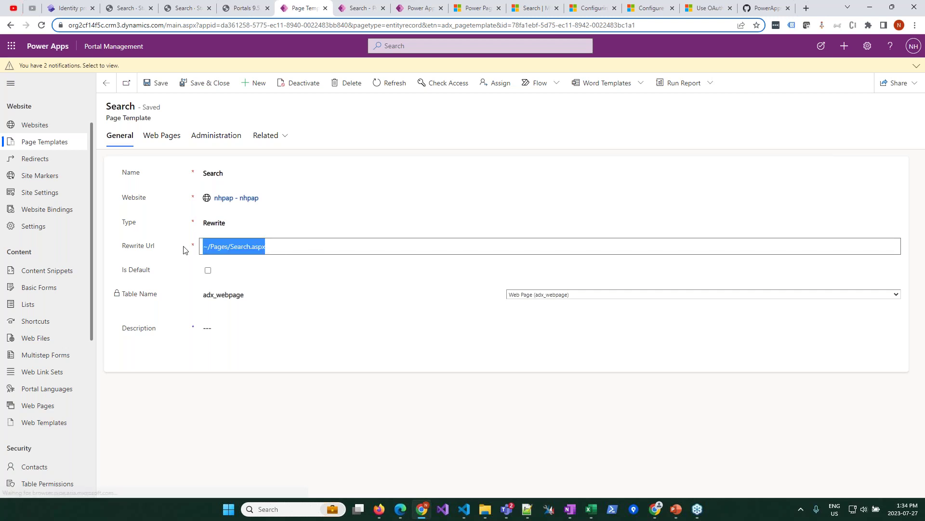
click(264, 246)
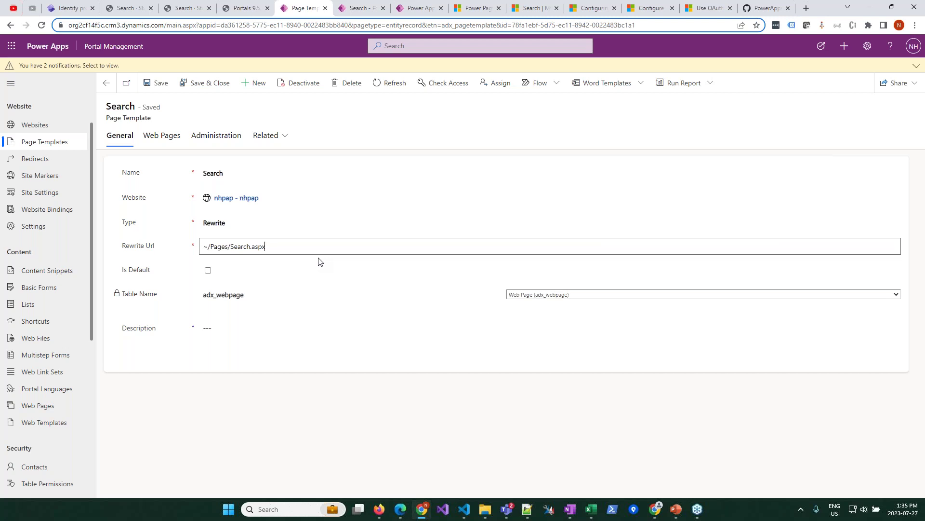
key(alt+Tab)
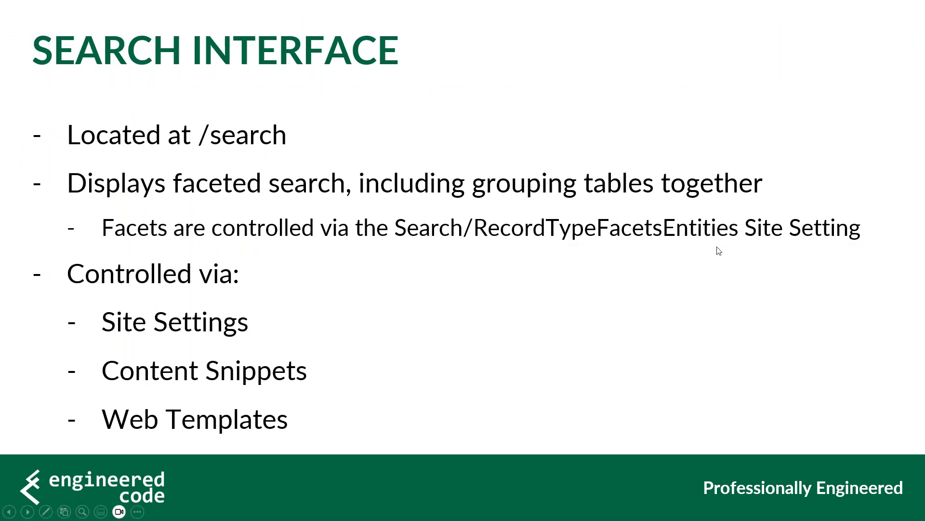
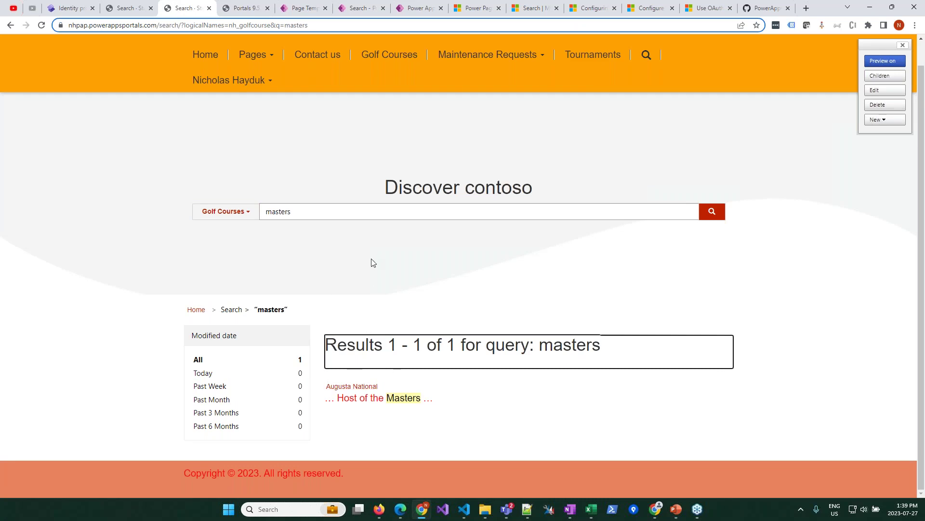
Highlight the excerpt of the "masters" search result, and filter the active site settings by the keyword "search".
drag(336, 399, 425, 368)
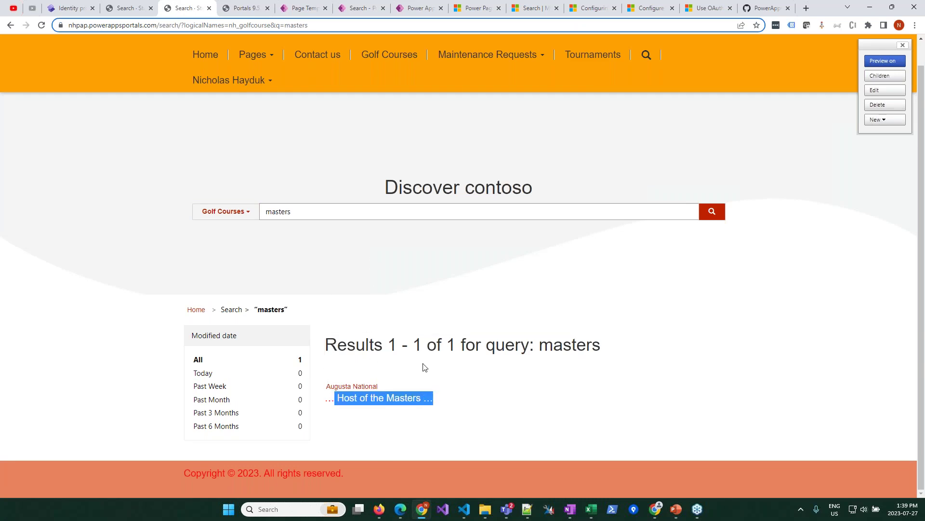
click(294, 8)
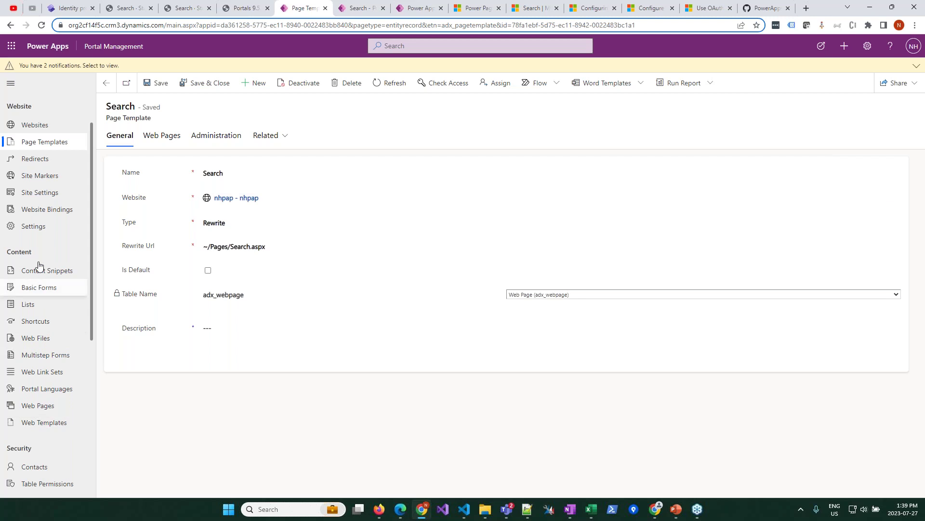
click(47, 193)
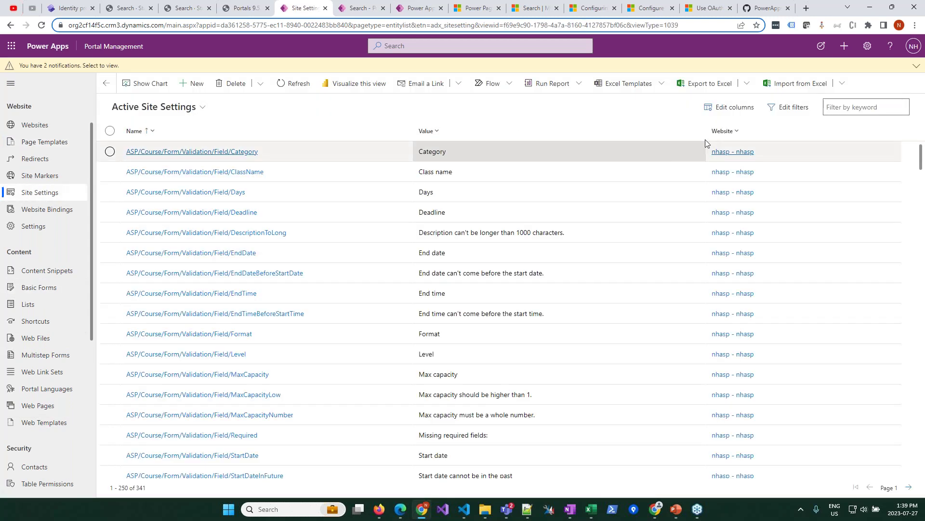
click(839, 107)
text(search)
key(Return)
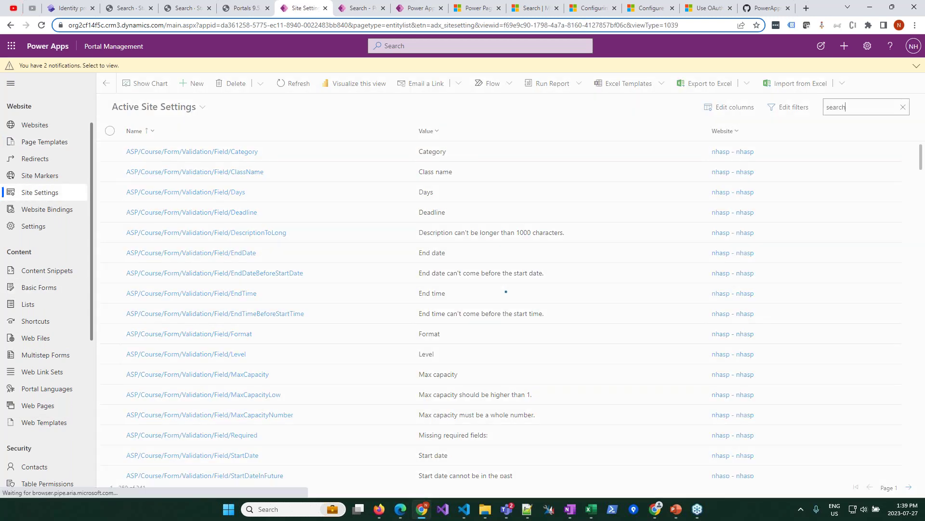
click(430, 134)
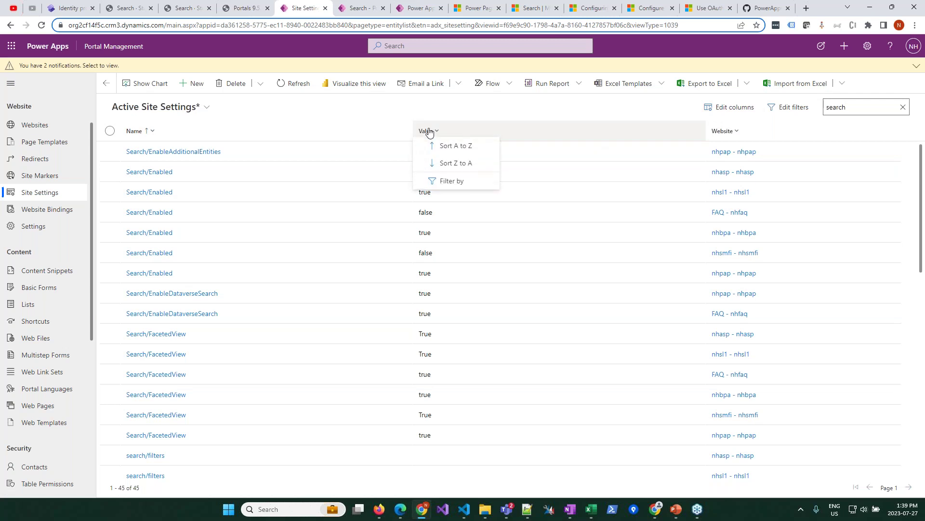
click(445, 179)
click(453, 193)
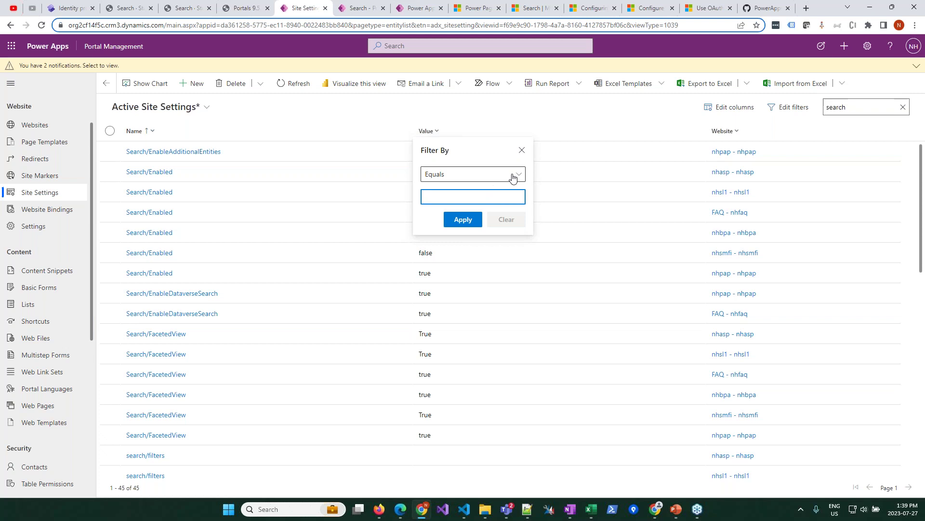
Filter the search site settings to those whose website equals nhpap - nhpap.
click(722, 138)
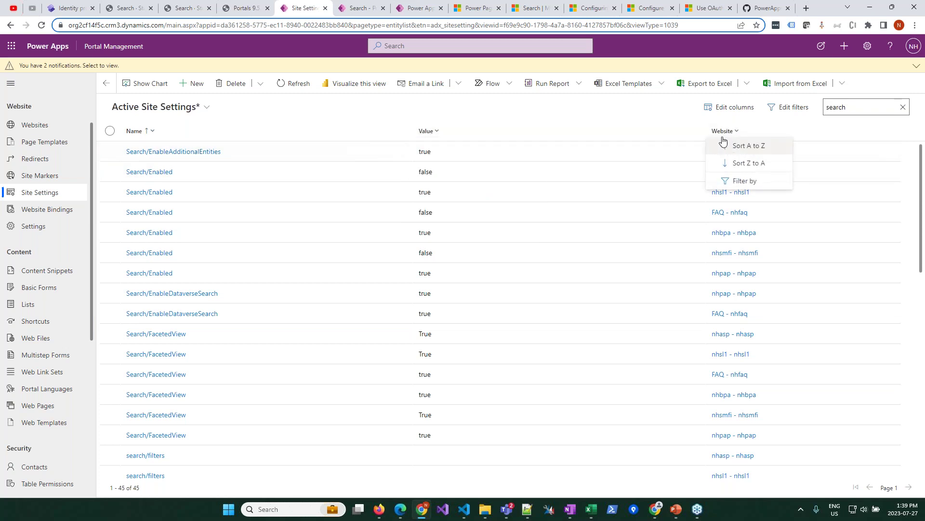
click(739, 181)
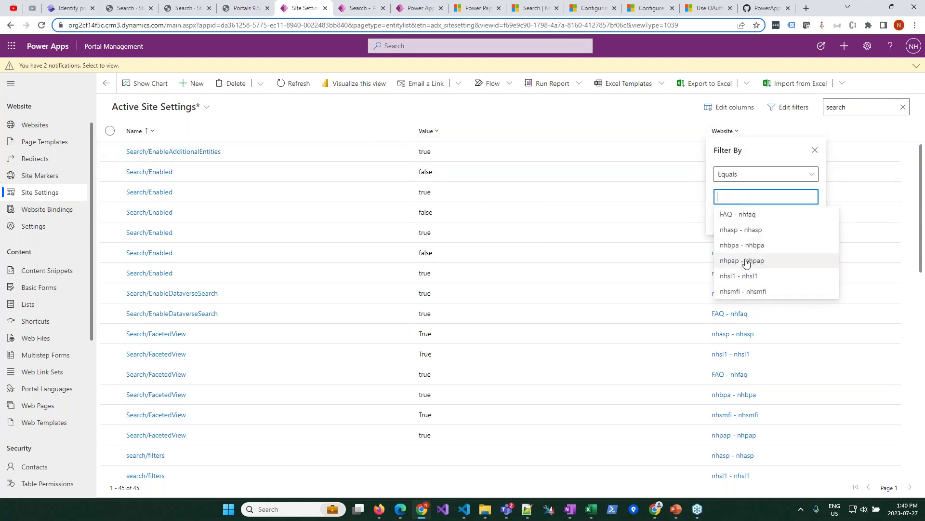
click(742, 260)
click(755, 234)
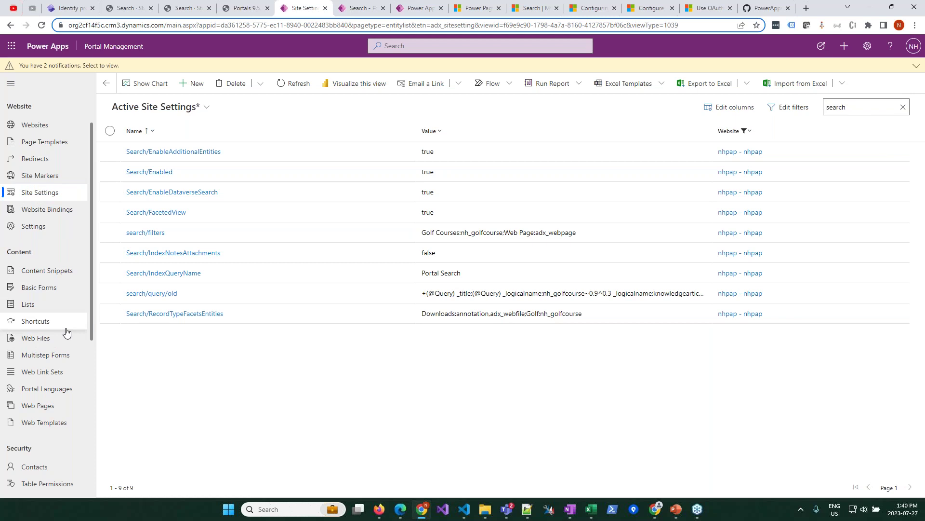
Find the nh_golfcourse_SearchResultPage entry among the active site markers and open it.
click(43, 180)
scroll(170, 289, down, 4)
scroll(183, 278, up, 1)
scroll(183, 279, down, 10)
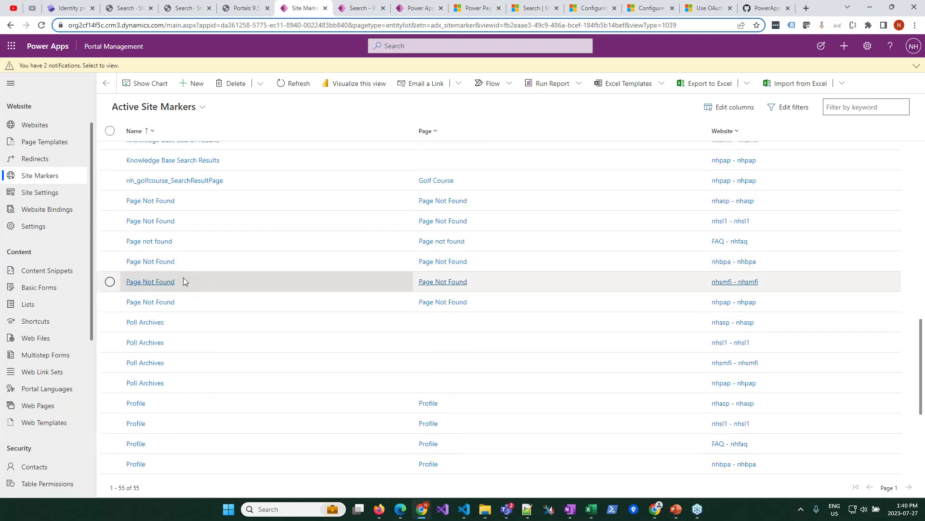
scroll(183, 281, up, 5)
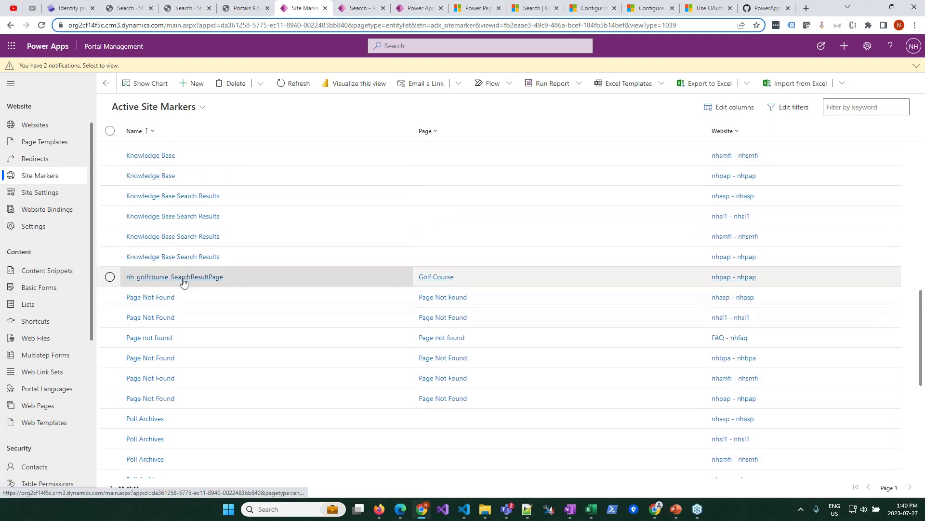
click(184, 277)
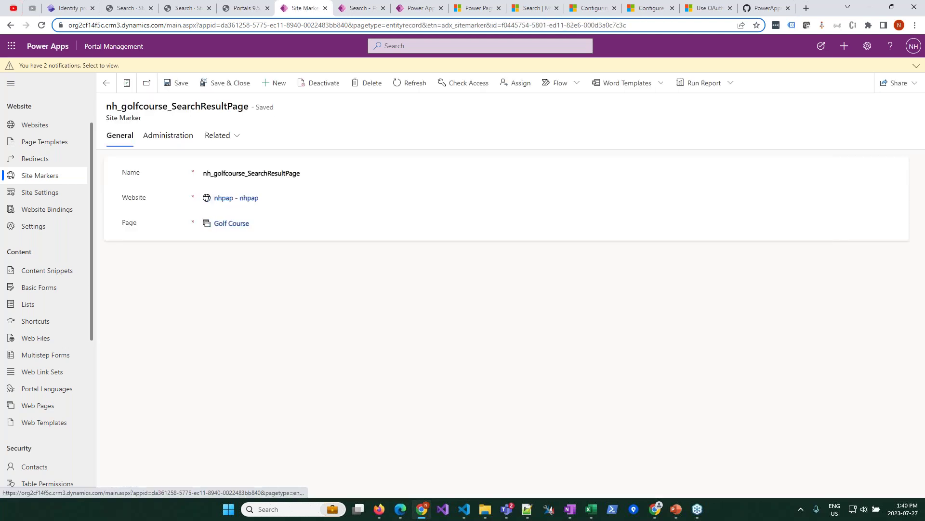
Highlight the table name nh_golfcourse in the site marker's name, and the full name nh_golfcourse_SearchResultPage.
click(242, 172)
drag(245, 173, 203, 173)
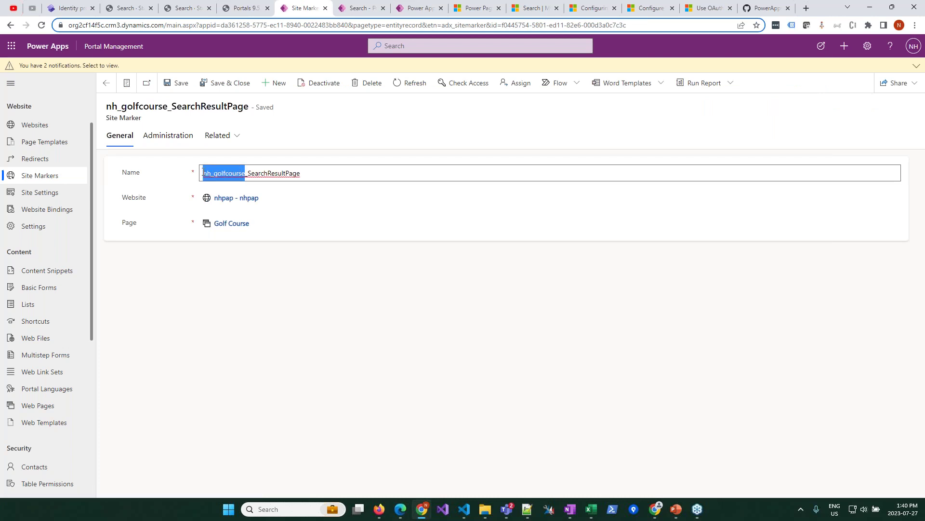
click(273, 174)
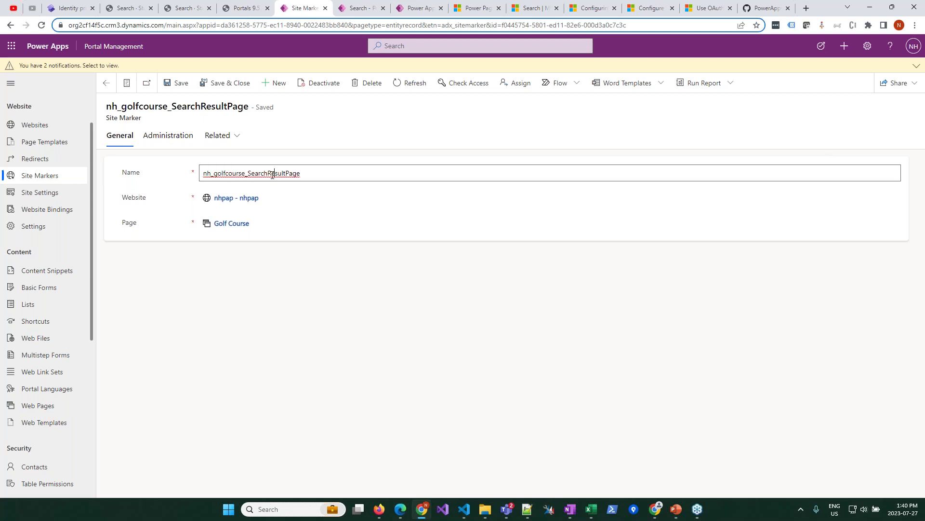
drag(310, 175, 200, 163)
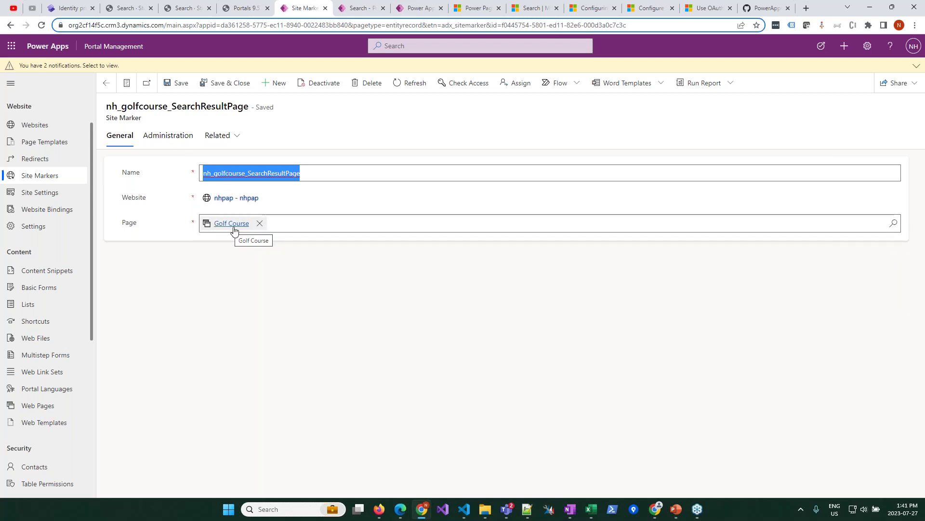
Open the Augusta National result from the "masters" search and examine its golf course page and the id parameter in its URL.
click(187, 7)
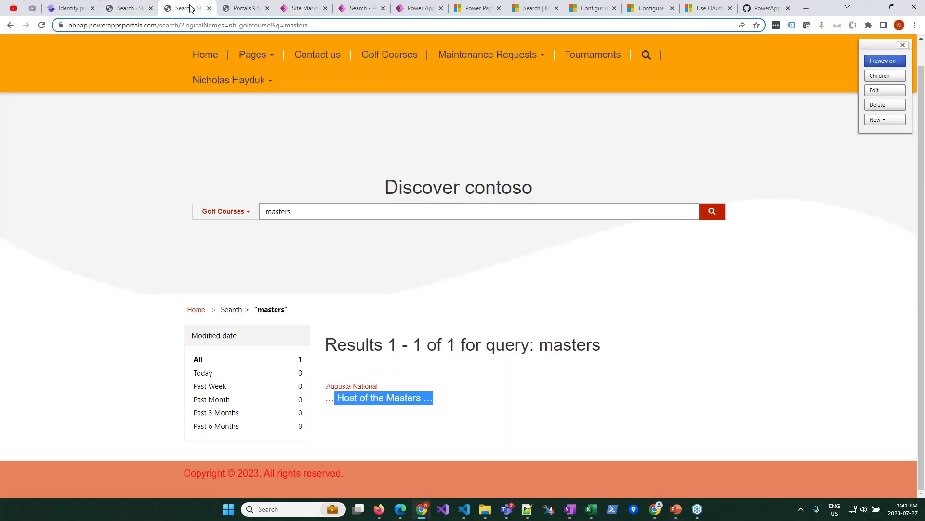
click(368, 386)
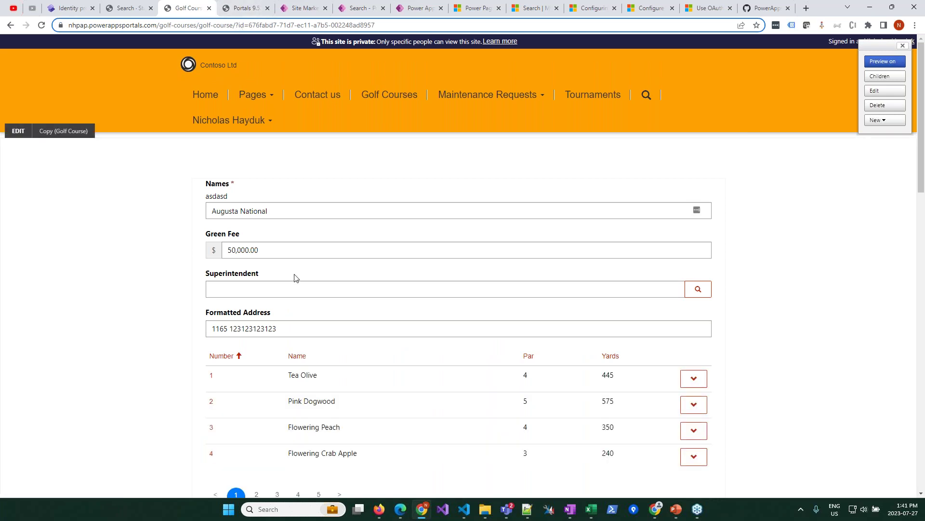
scroll(296, 278, down, 5)
scroll(296, 278, up, 5)
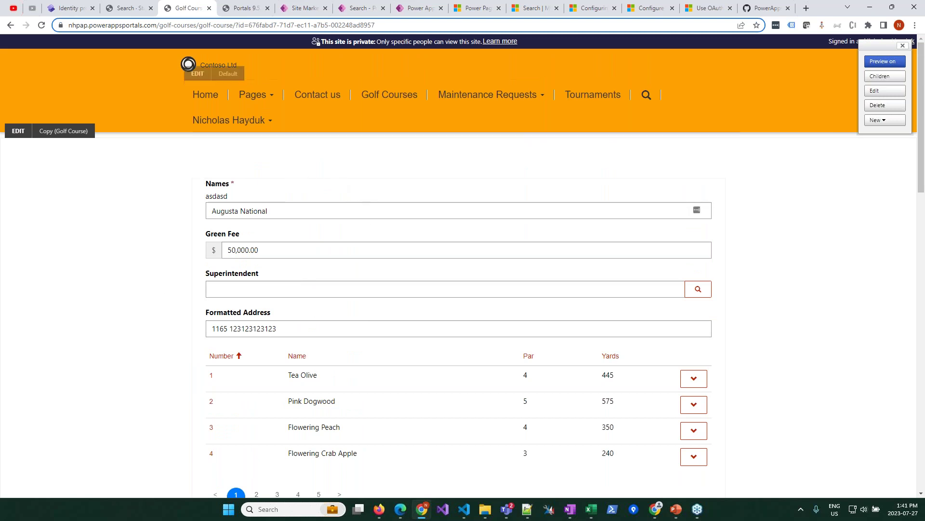
click(245, 27)
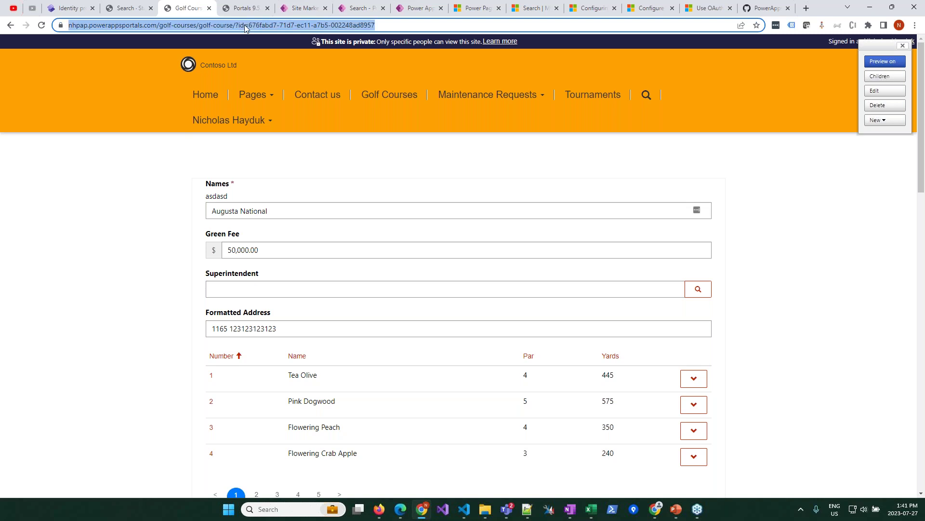
click(238, 26)
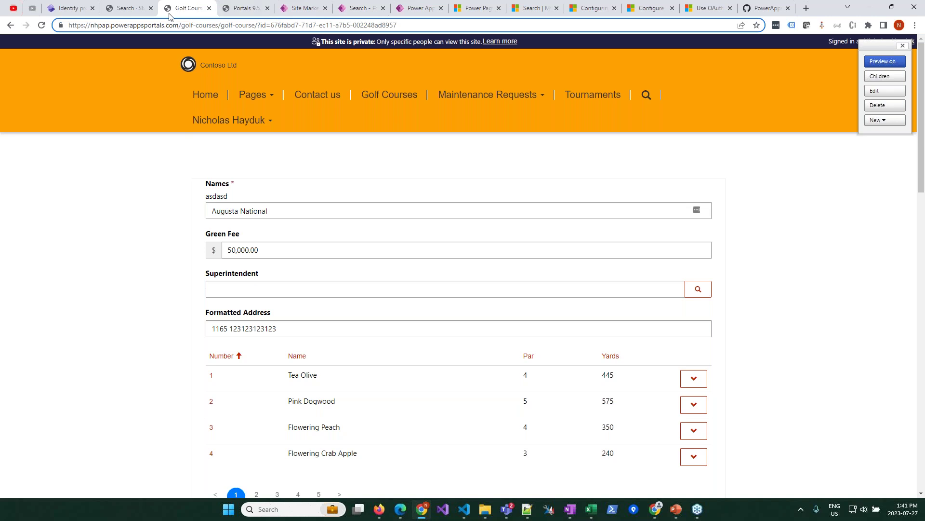
Open the Golf Course table's Portal Search view in the NH Golf solution and examine its Name and Description columns.
click(139, 13)
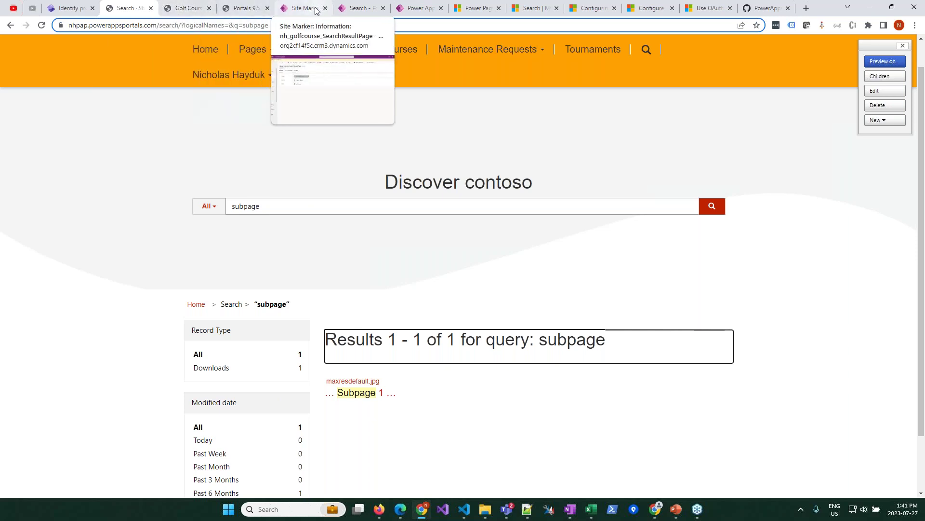
click(415, 9)
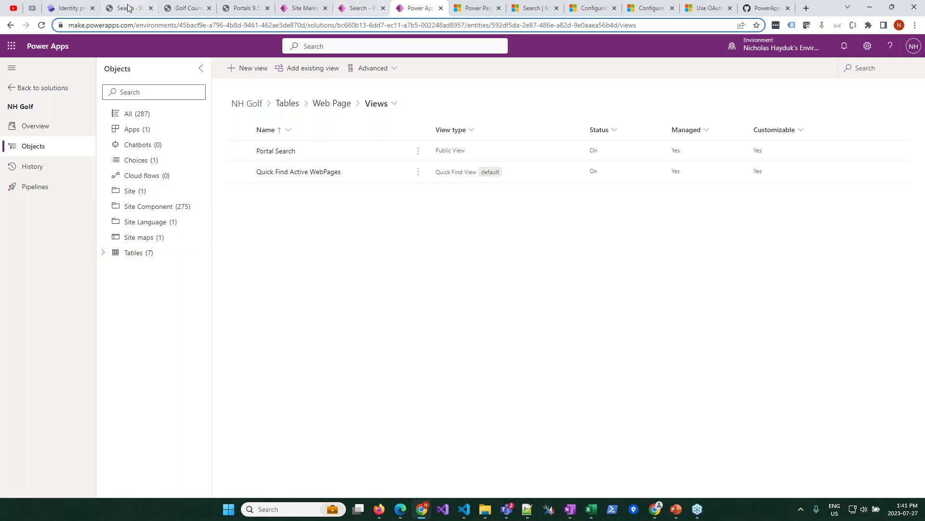
click(103, 254)
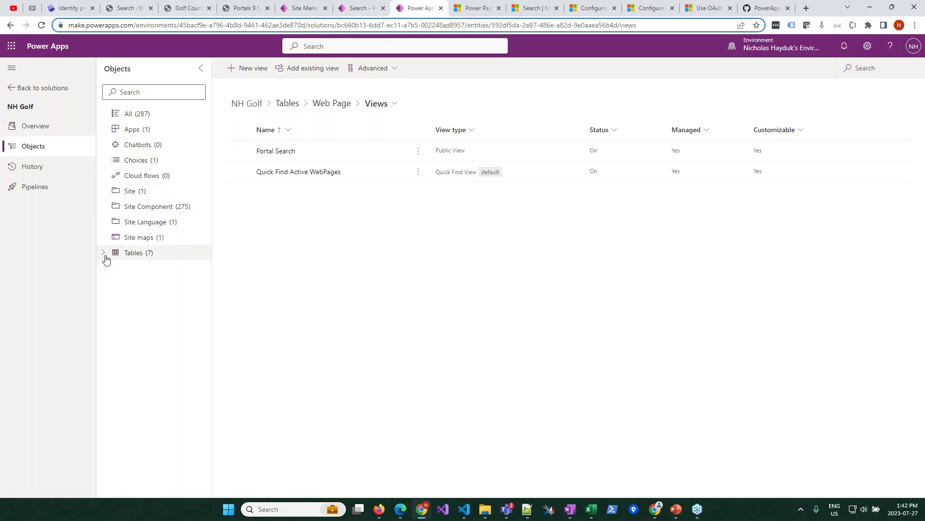
click(116, 299)
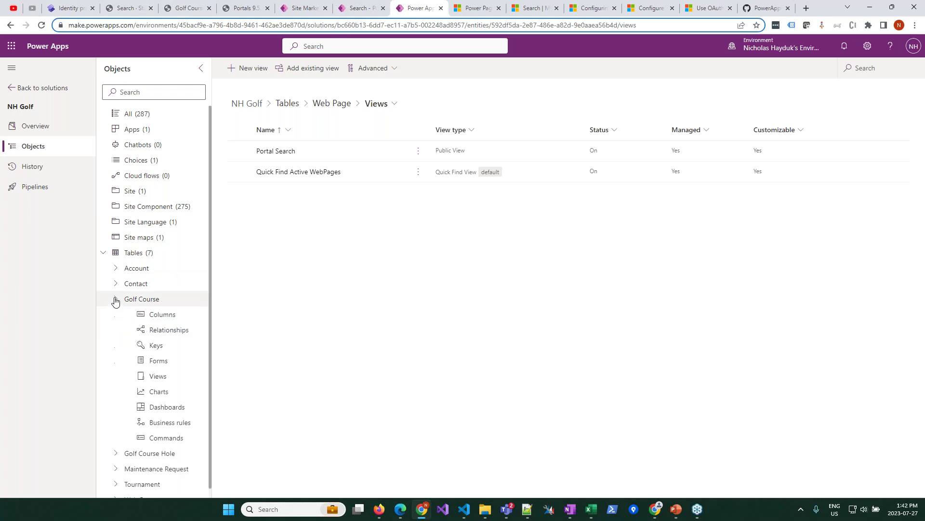
click(155, 376)
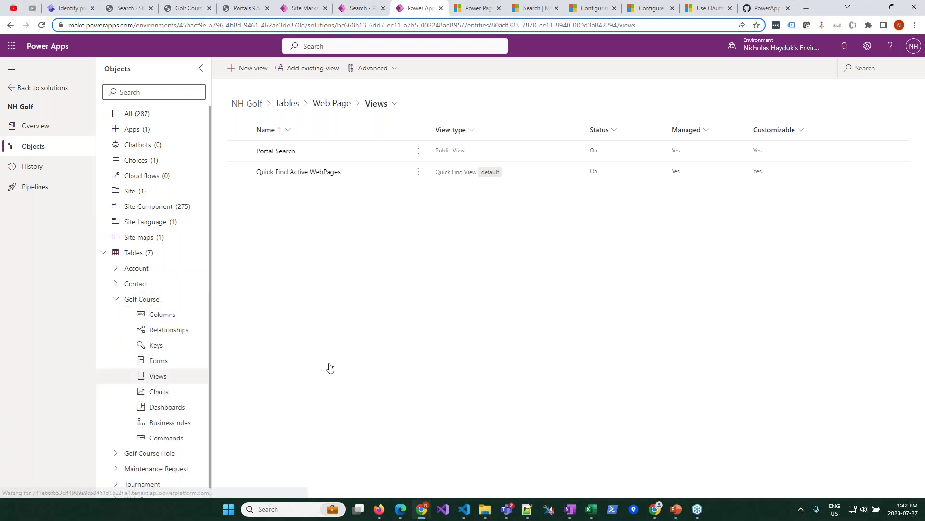
click(277, 255)
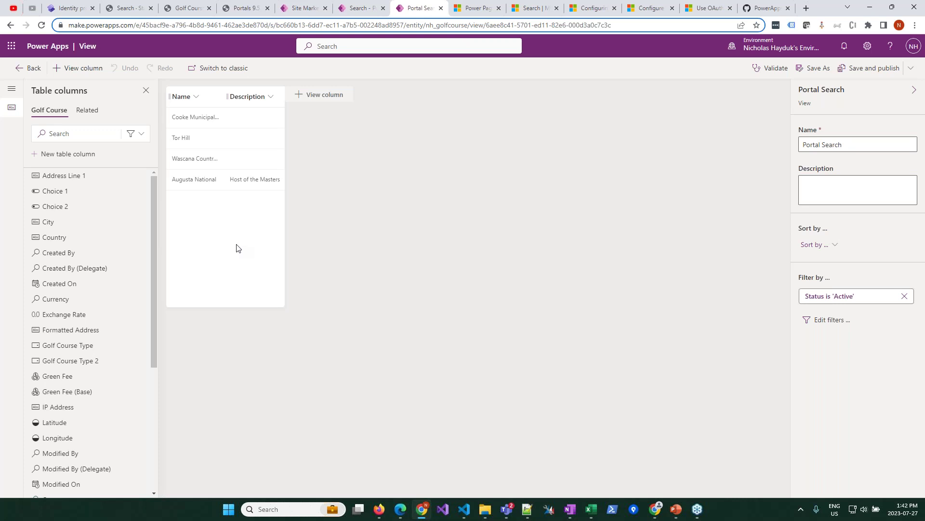
Review the portal's clear cache and clear config tools, the golf course page, and the nh_golfcourse_SearchResultPage site marker.
click(246, 8)
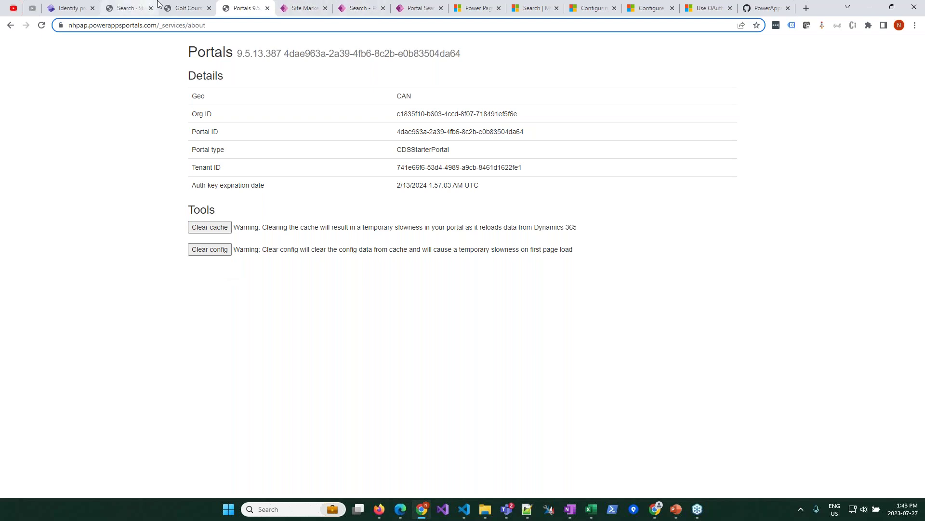
click(191, 6)
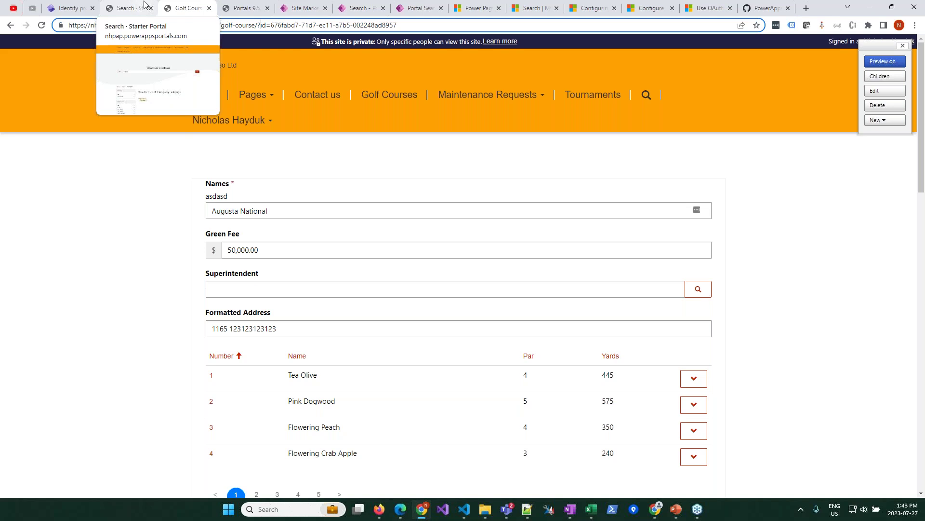
click(243, 8)
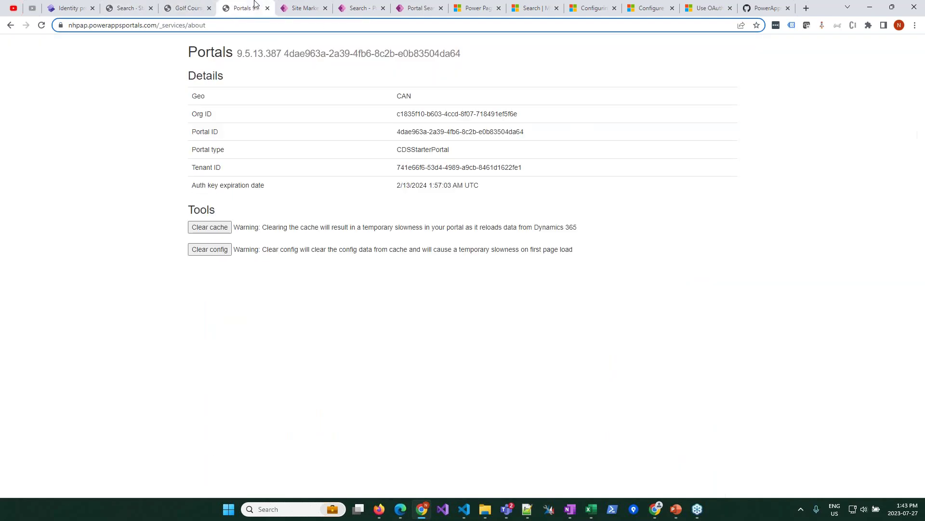
click(306, 8)
click(243, 7)
click(306, 8)
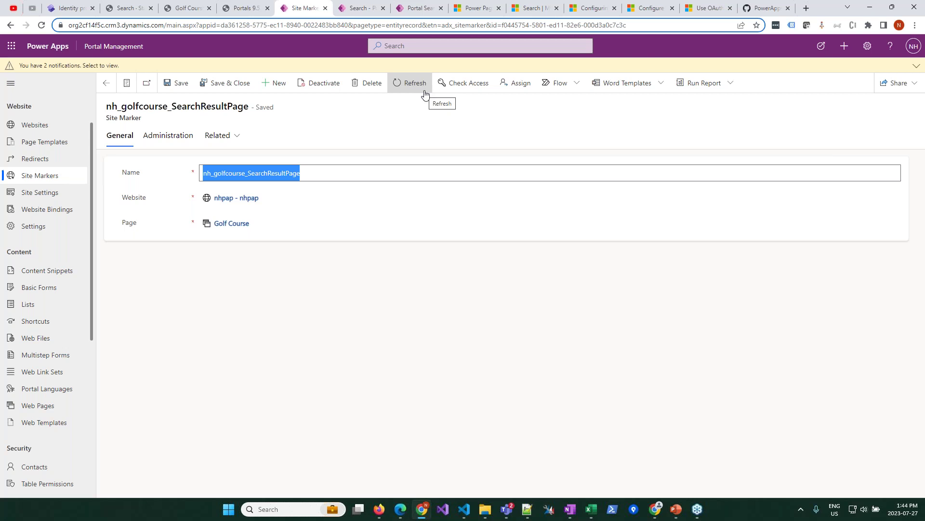
Search the portal site for "cooke" and examine the results and facets before switching back to the presentation slides.
click(188, 8)
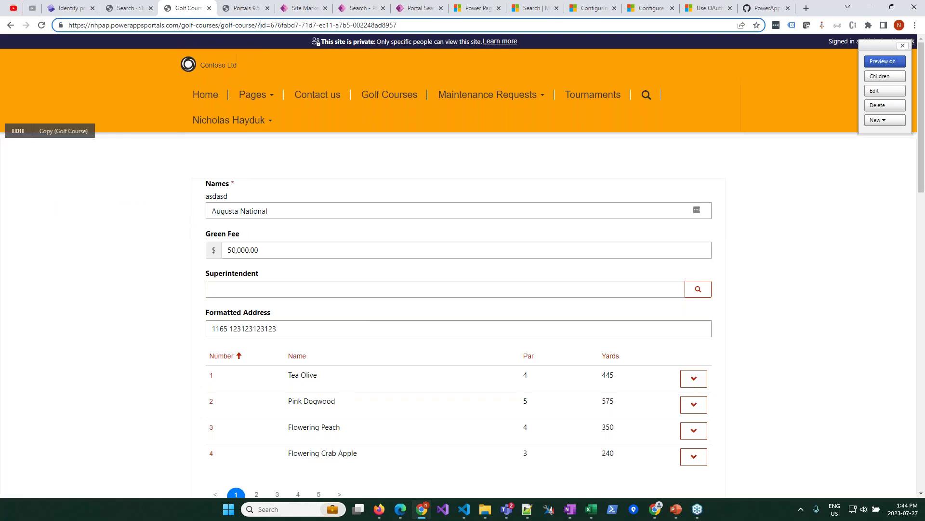
click(646, 95)
click(585, 118)
text(cooke)
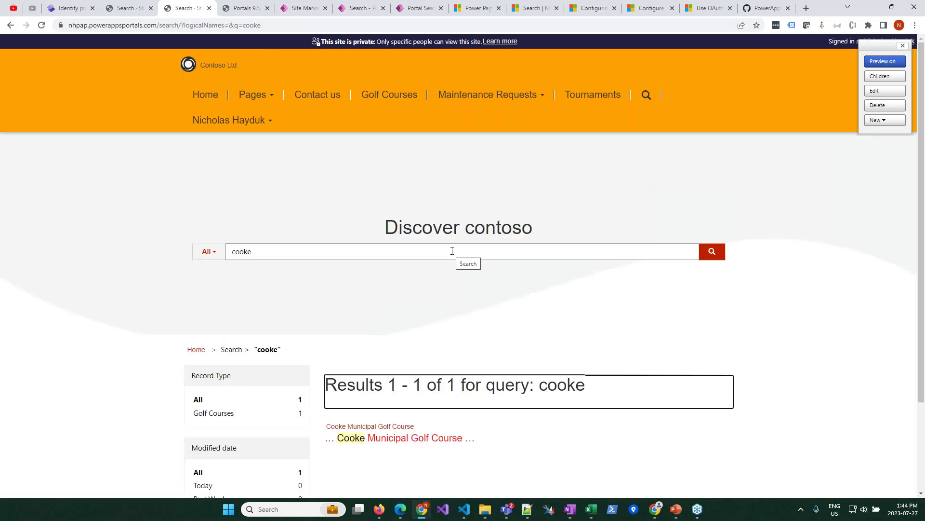
scroll(448, 252, down, 2)
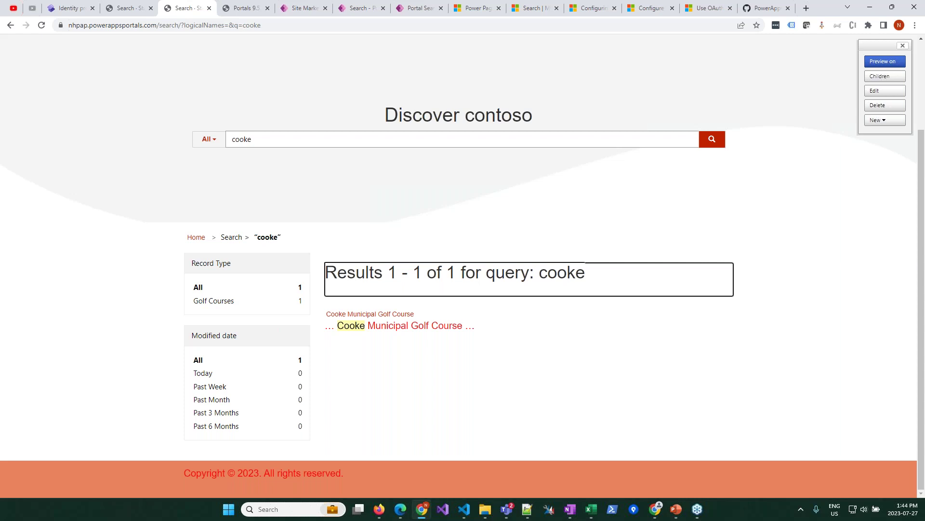
key(alt+Tab)
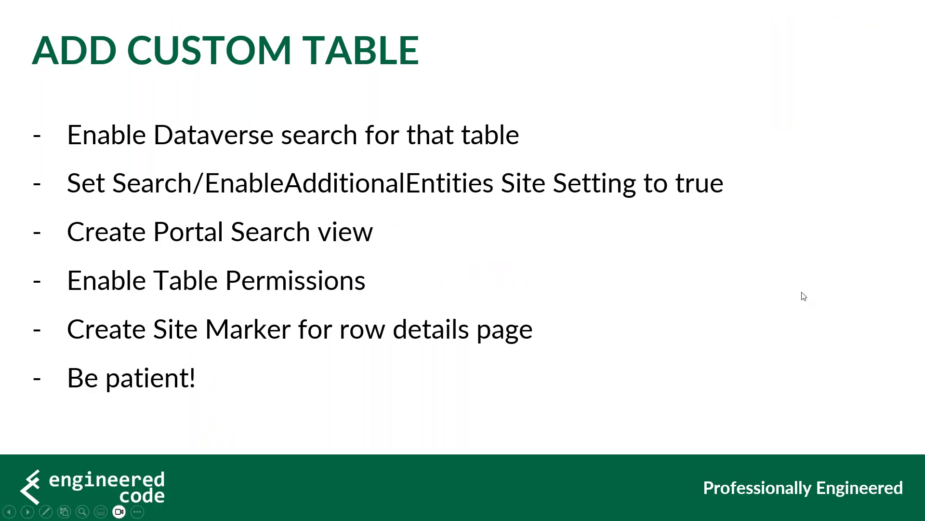